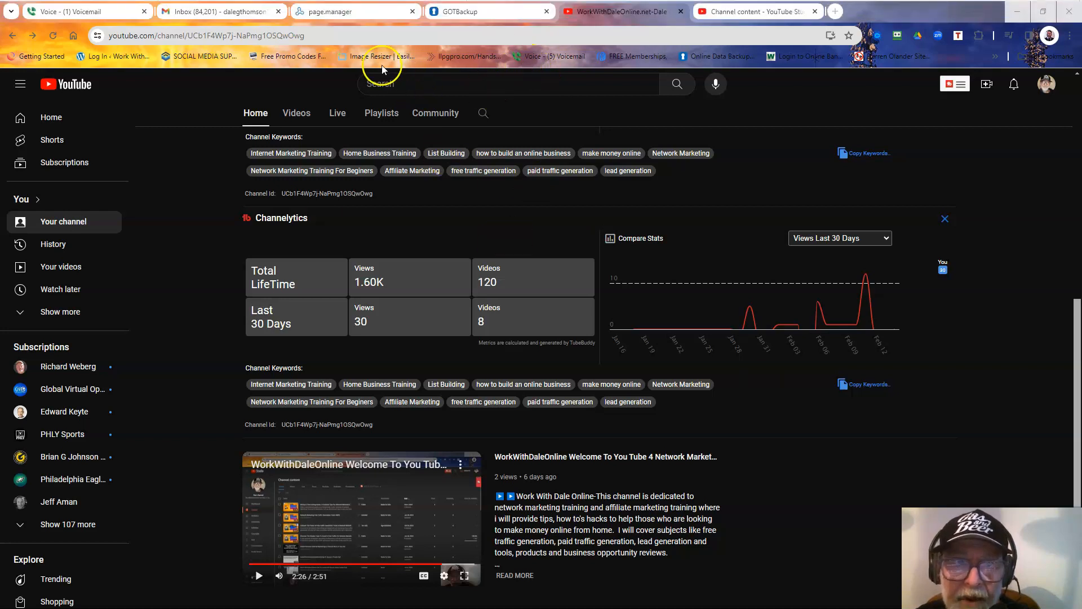
- Switch to the LeadsLeap Page Manager and add a new page campaign named "TQRM PART3"
left_click(347, 19)
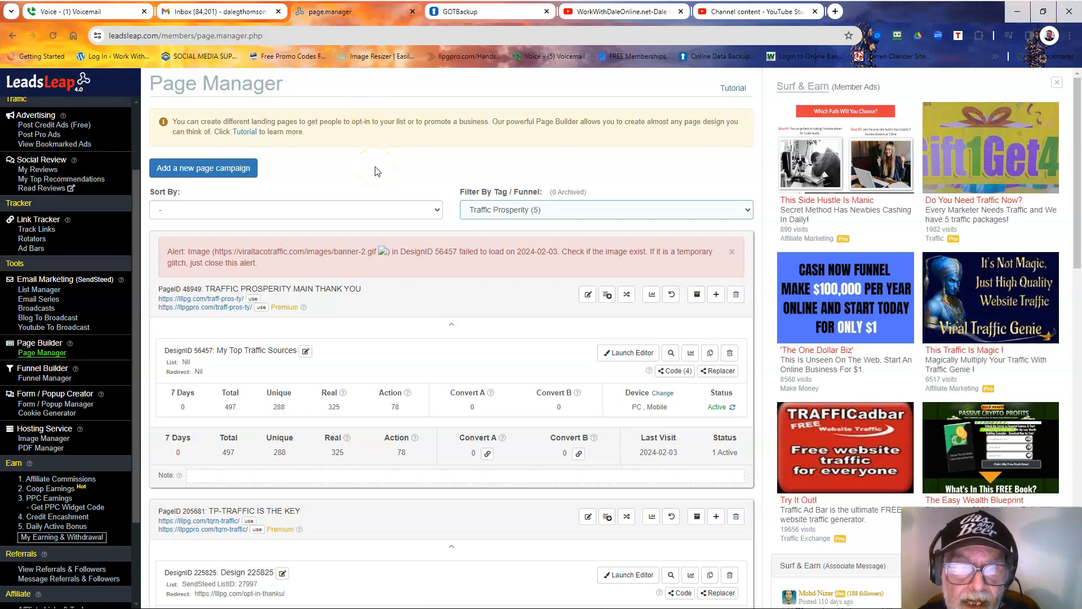
left_click(51, 355)
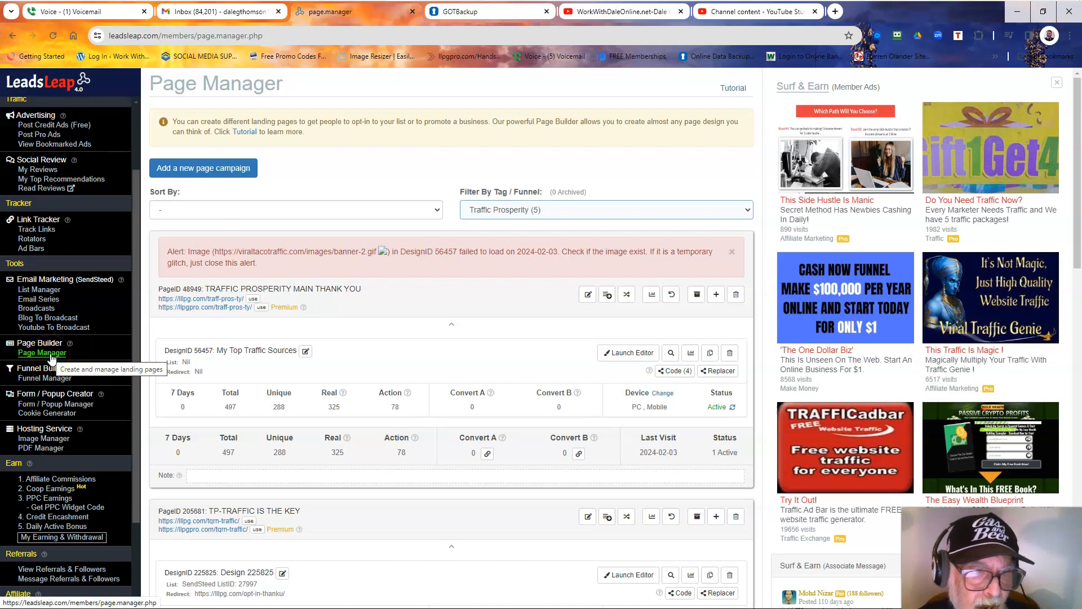
left_click(218, 174)
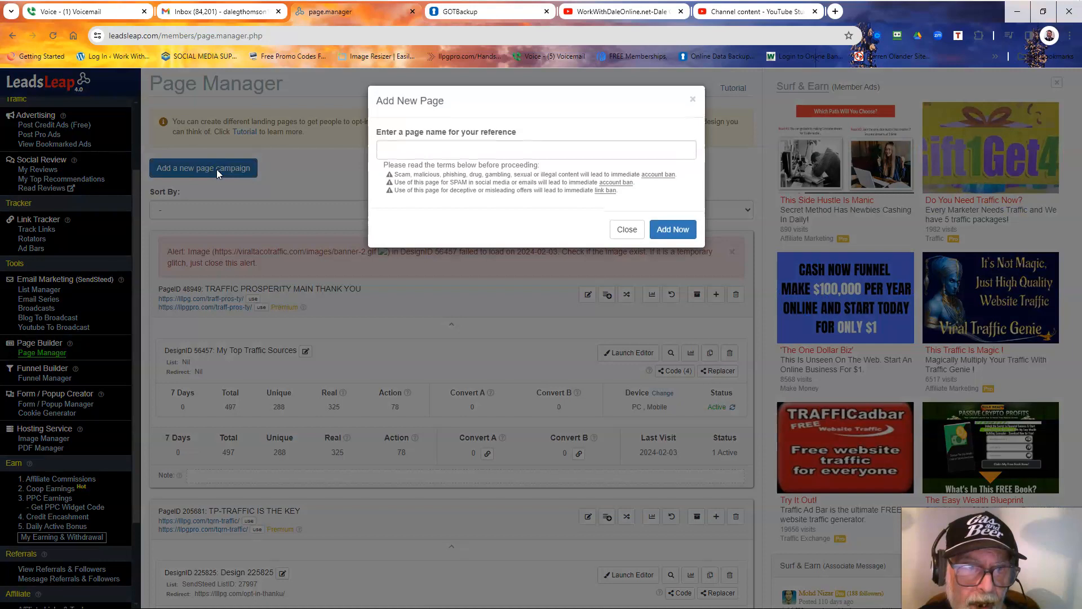
left_click(403, 150)
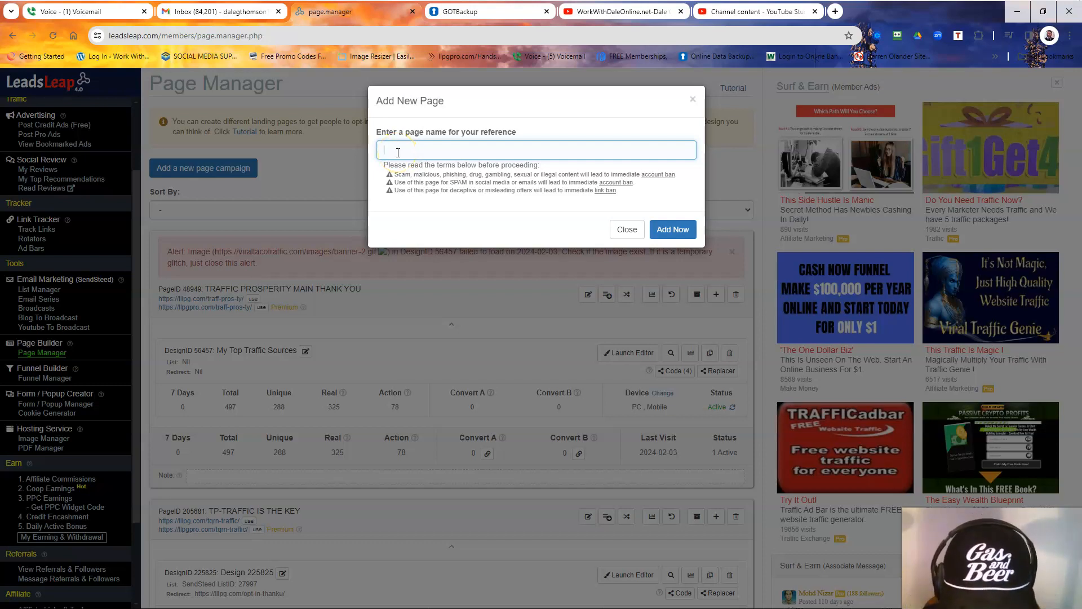
type("TQ")
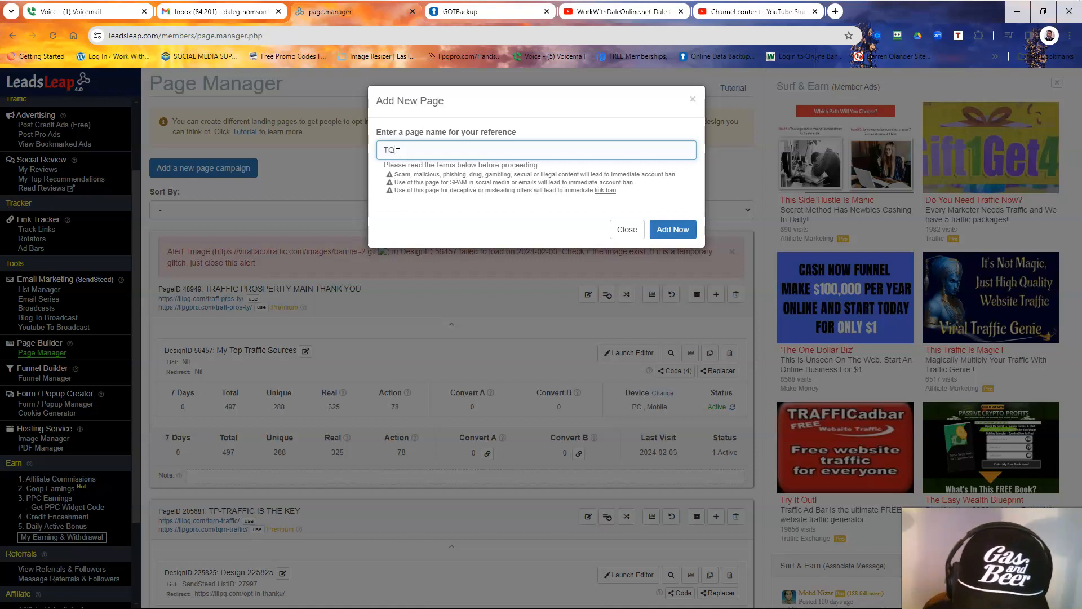
type("P")
type("M")
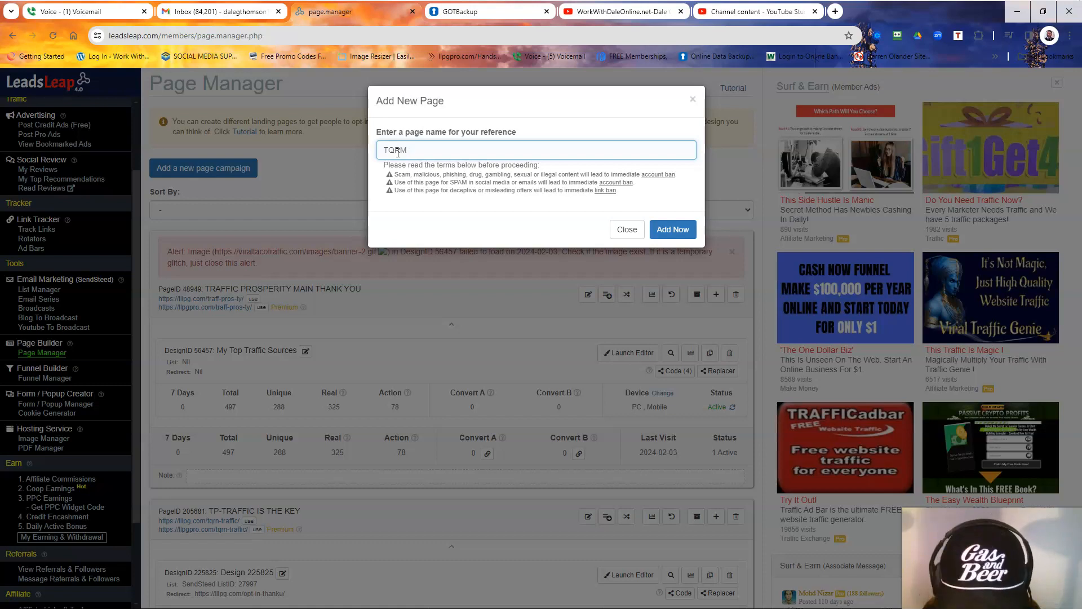
type(" PAR")
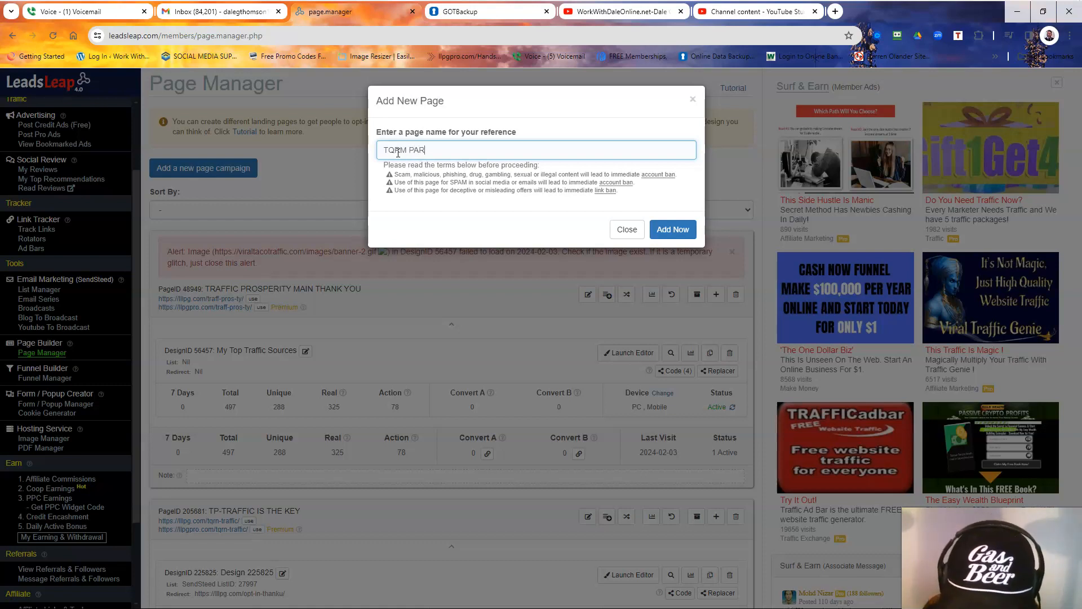
type("T3")
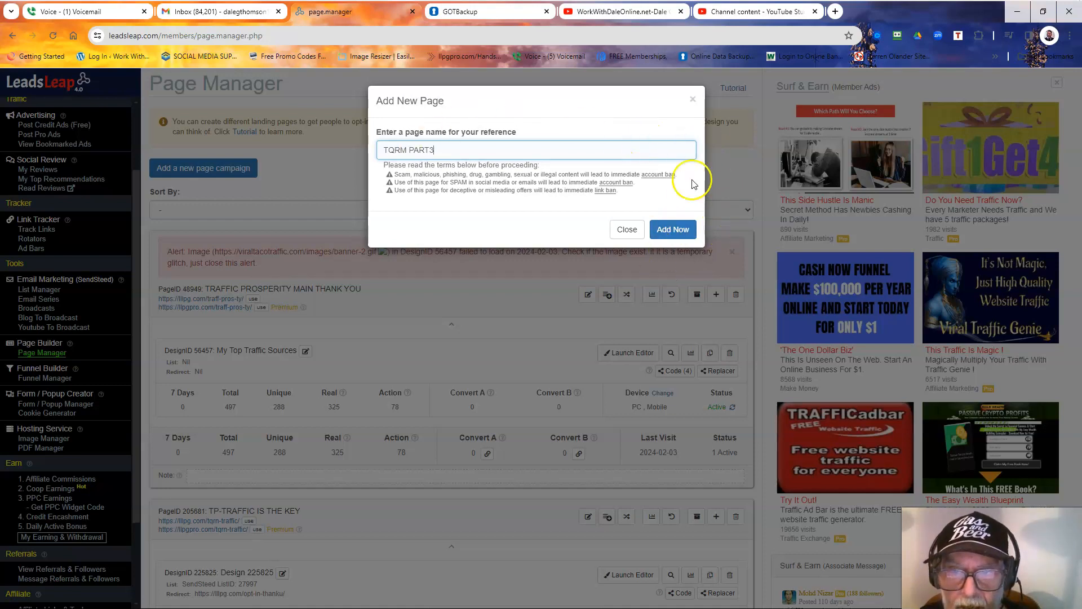
left_click(669, 235)
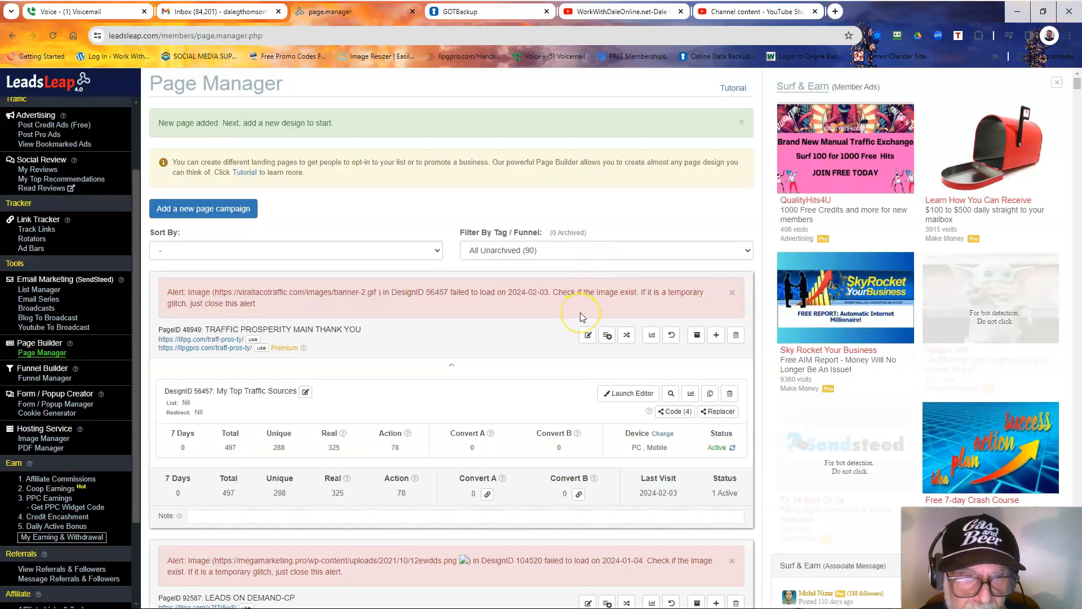
- Find the TQRM PART3 page in the campaign list and open its settings for editing
scroll(581, 315, "down", 2)
scroll(582, 312, "down", 2)
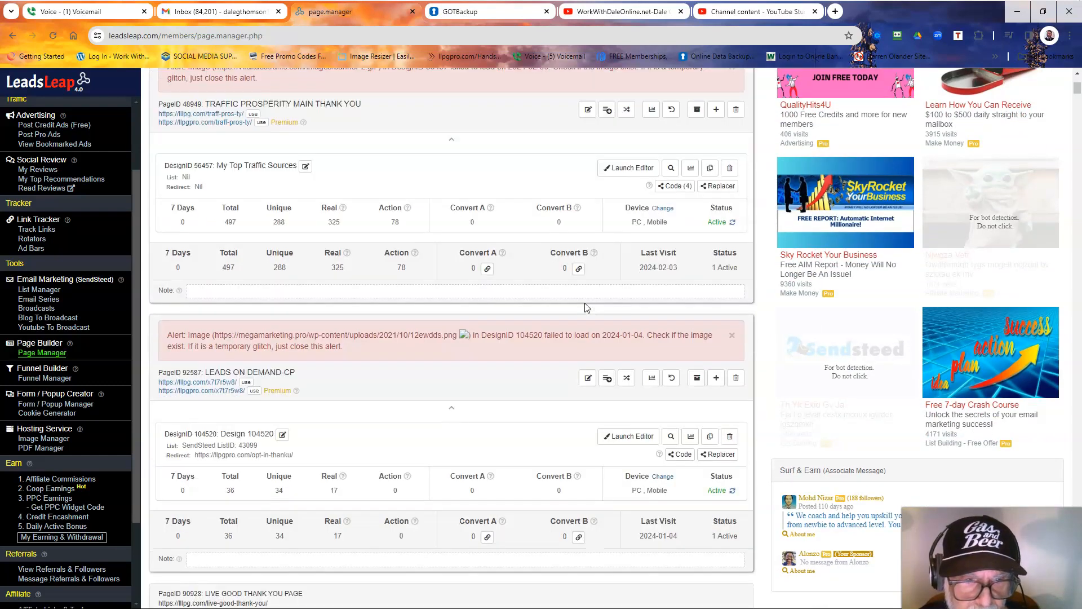
scroll(586, 308, "down", 3)
scroll(586, 307, "down", 2)
scroll(587, 307, "down", 2)
scroll(586, 307, "down", 2)
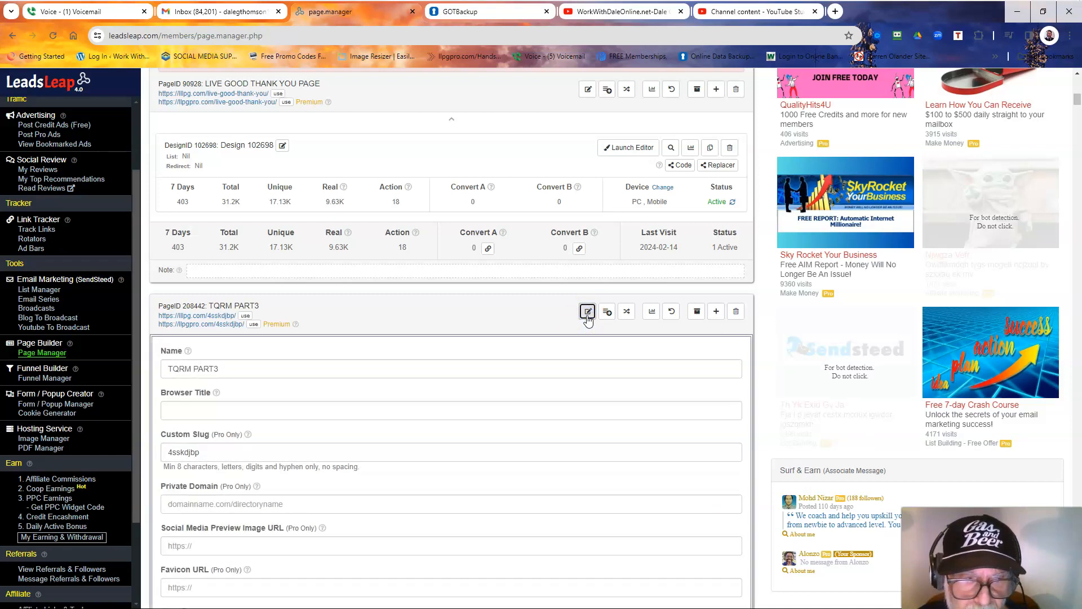
- Assign the existing Traffic Prosperity tag to the TQRM PART3 page and save its settings
scroll(588, 318, "down", 3)
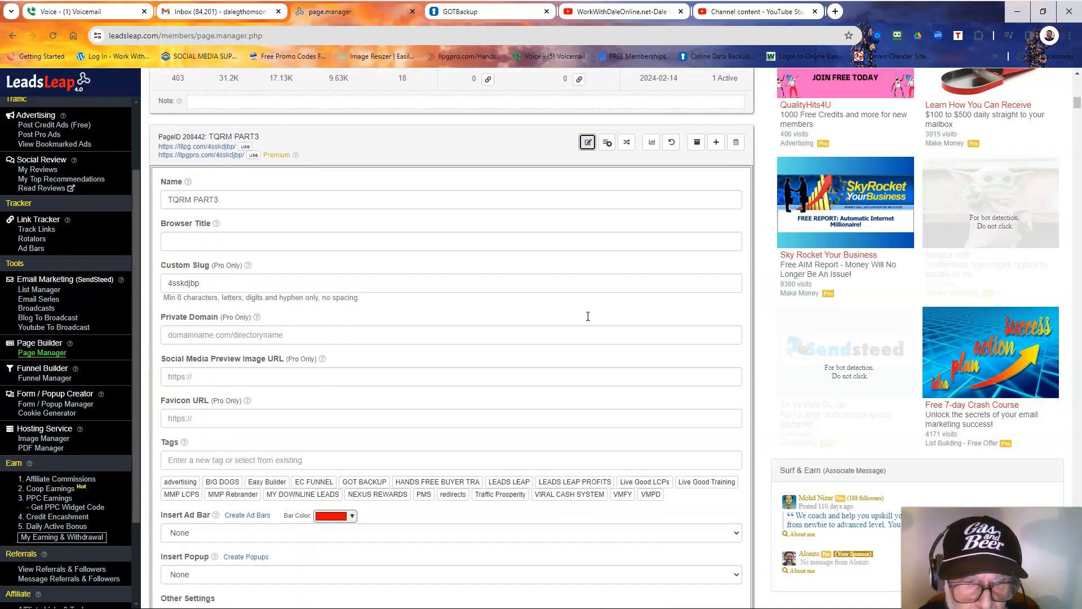
left_click(305, 463)
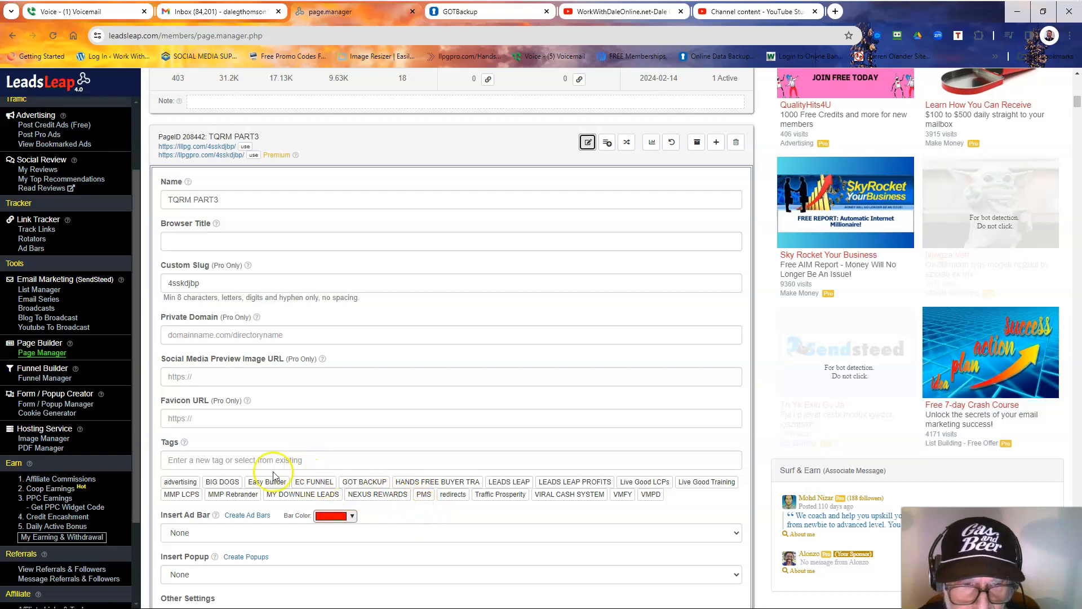
right_click(311, 461)
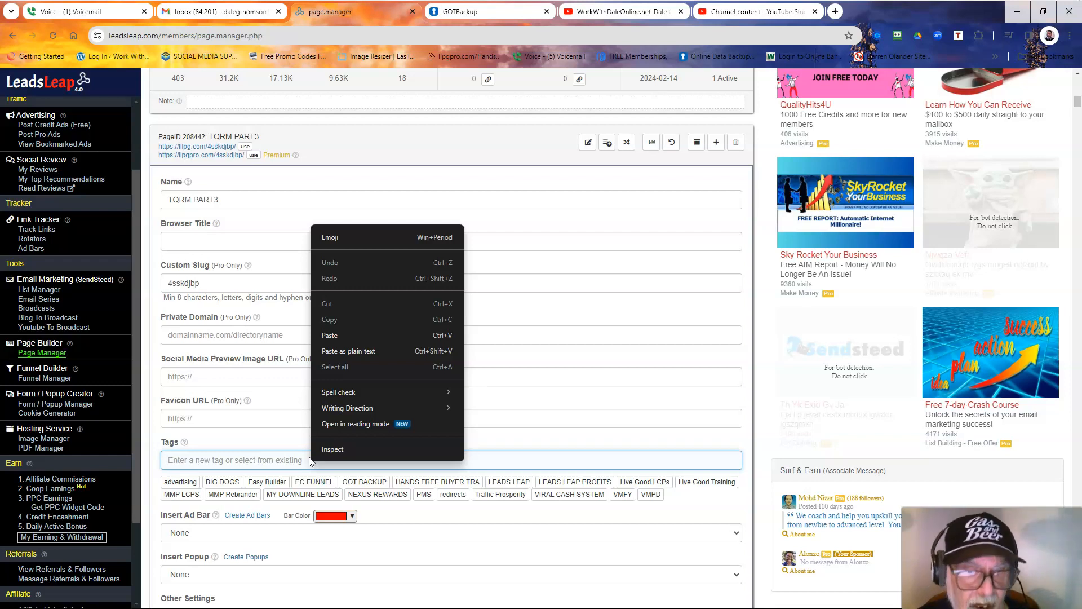
left_click(310, 459)
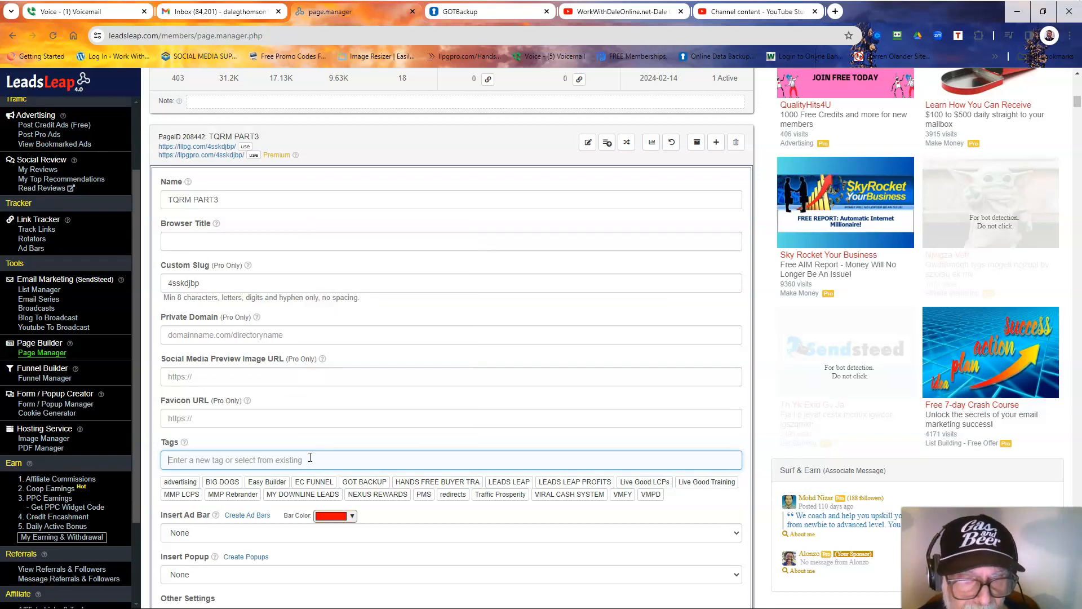
left_click(510, 495)
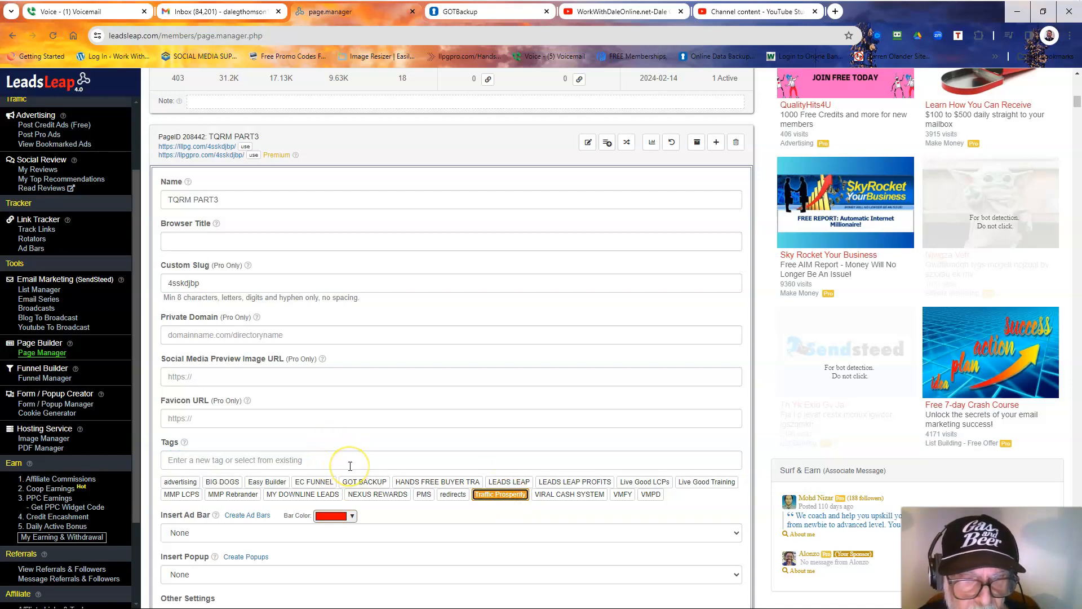
scroll(350, 466, "down", 1)
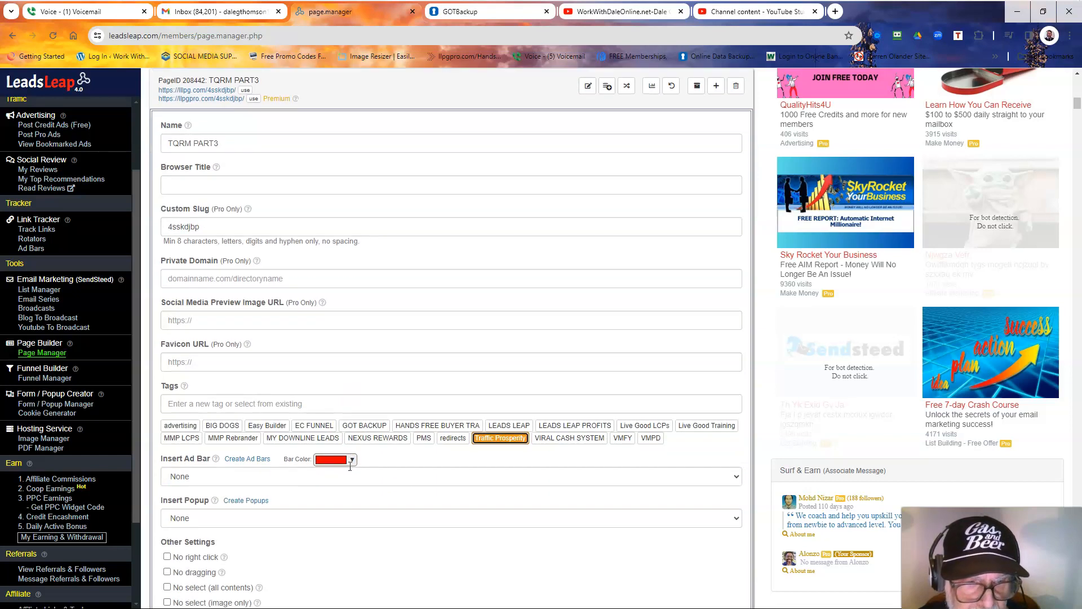
scroll(350, 471, "down", 1)
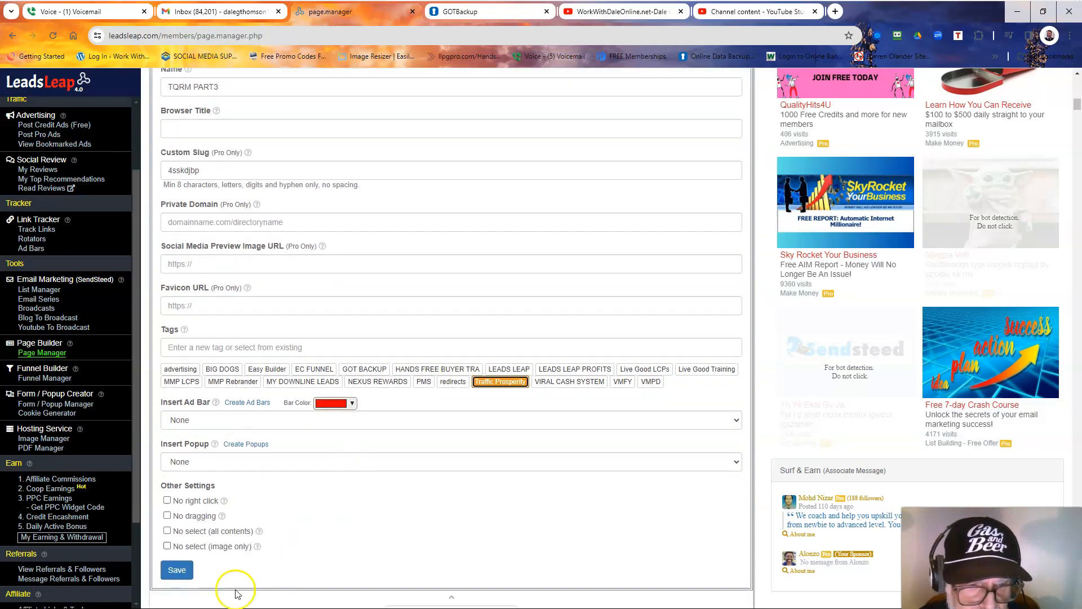
left_click(179, 570)
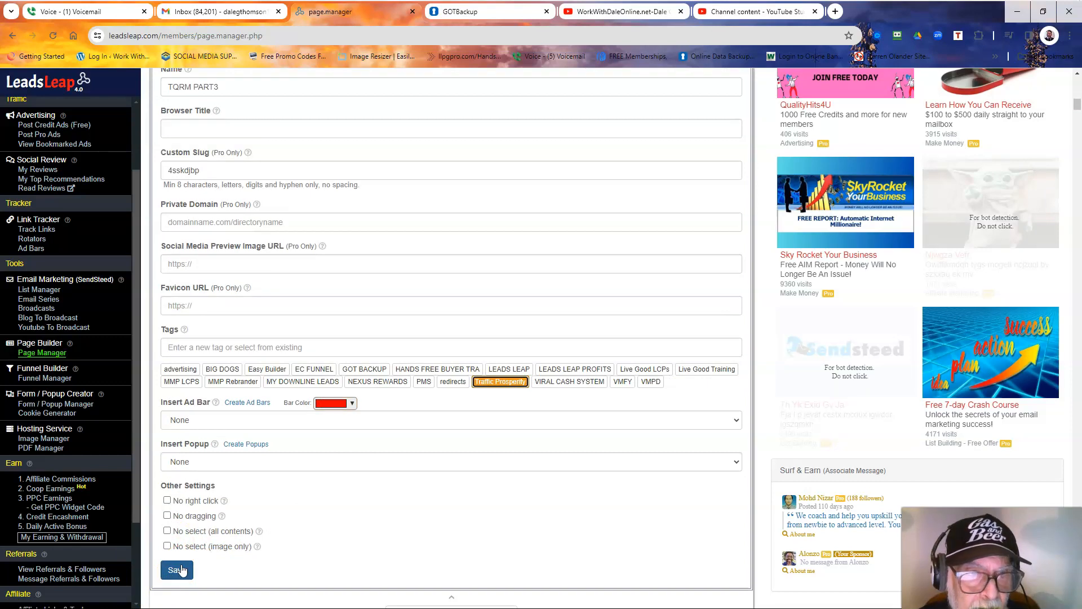
left_click(179, 570)
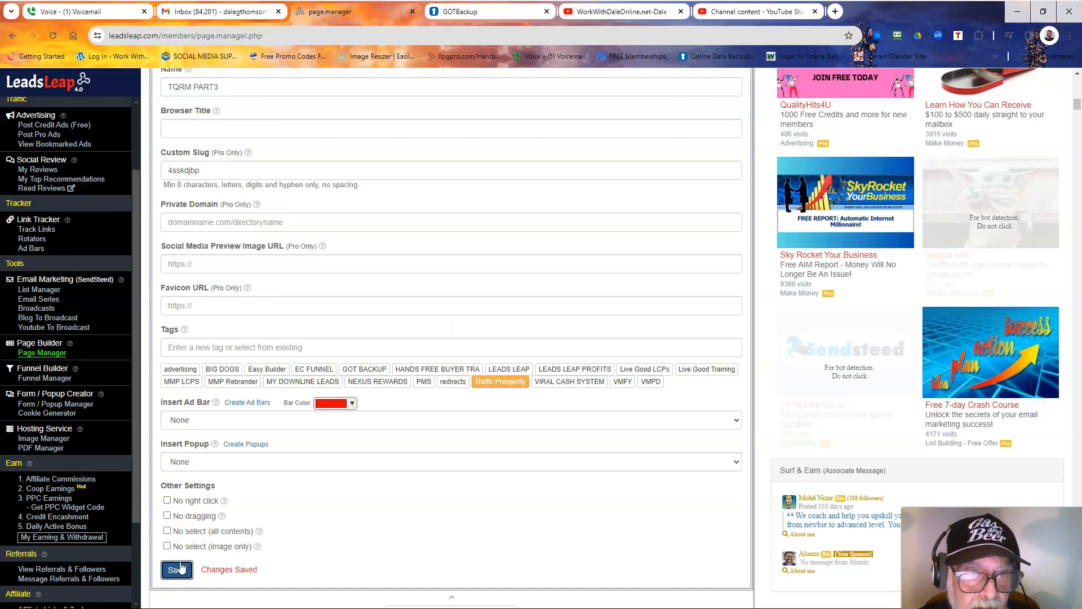
- Filter the page campaigns by the Traffic Prosperity tag
scroll(181, 566, "up", 5)
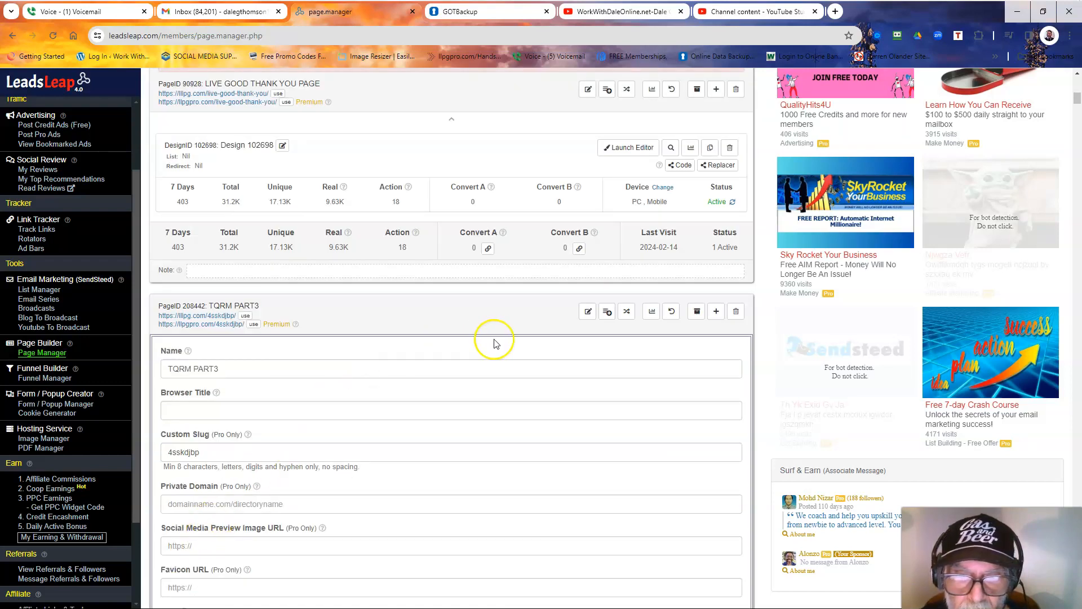
scroll(494, 342, "up", 6)
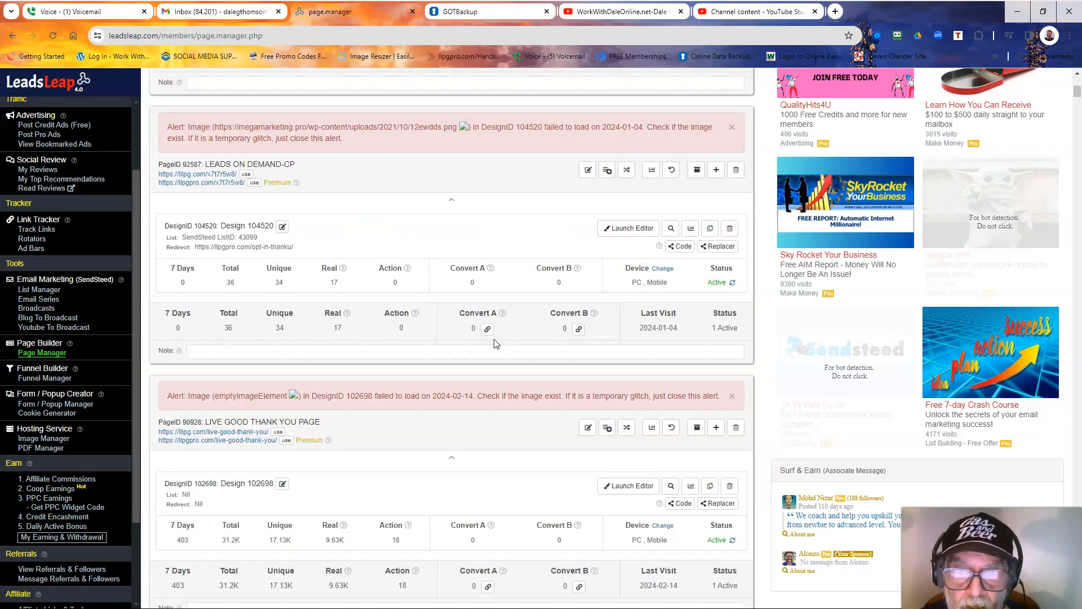
scroll(494, 343, "up", 7)
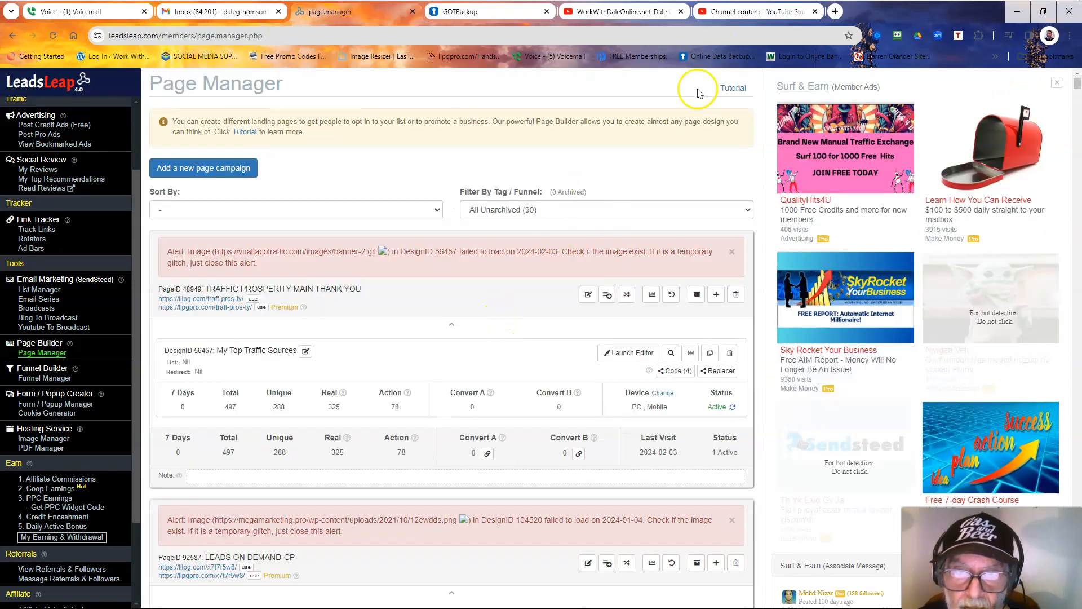
left_click(628, 210)
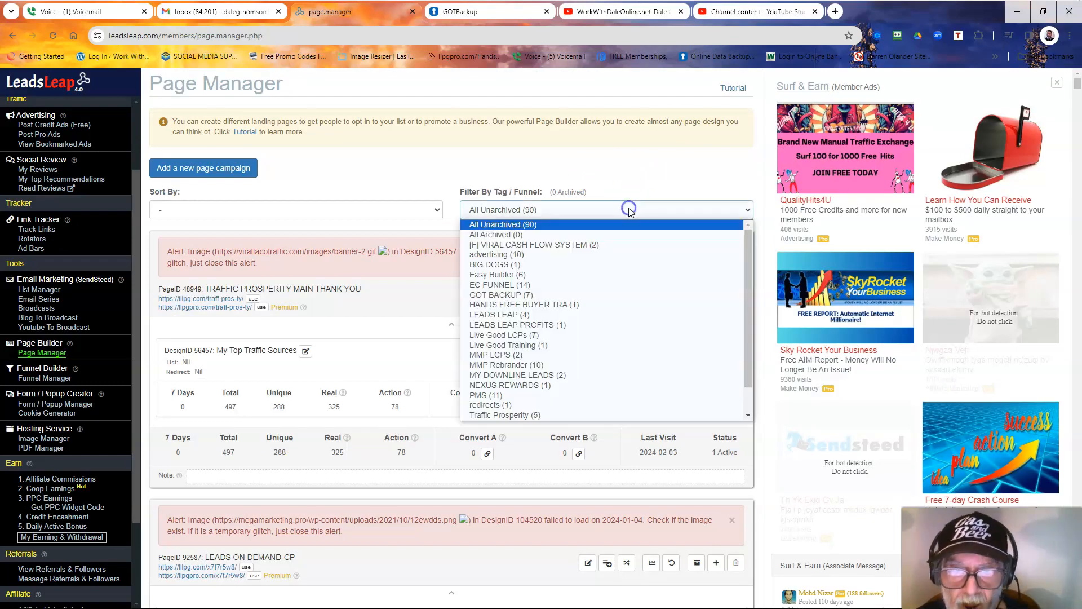
scroll(599, 381, "down", 1)
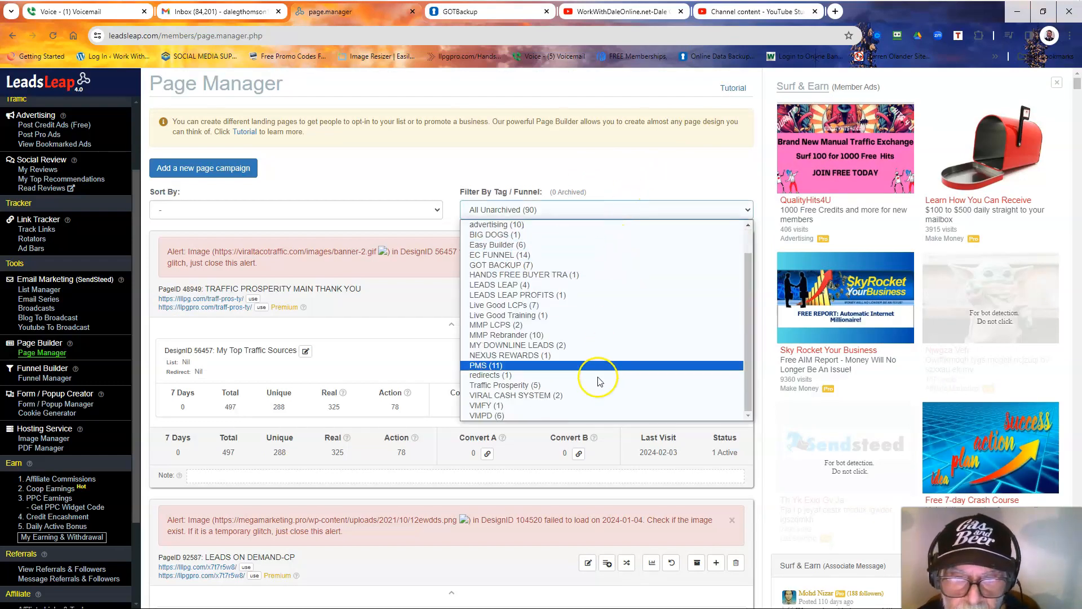
left_click(596, 385)
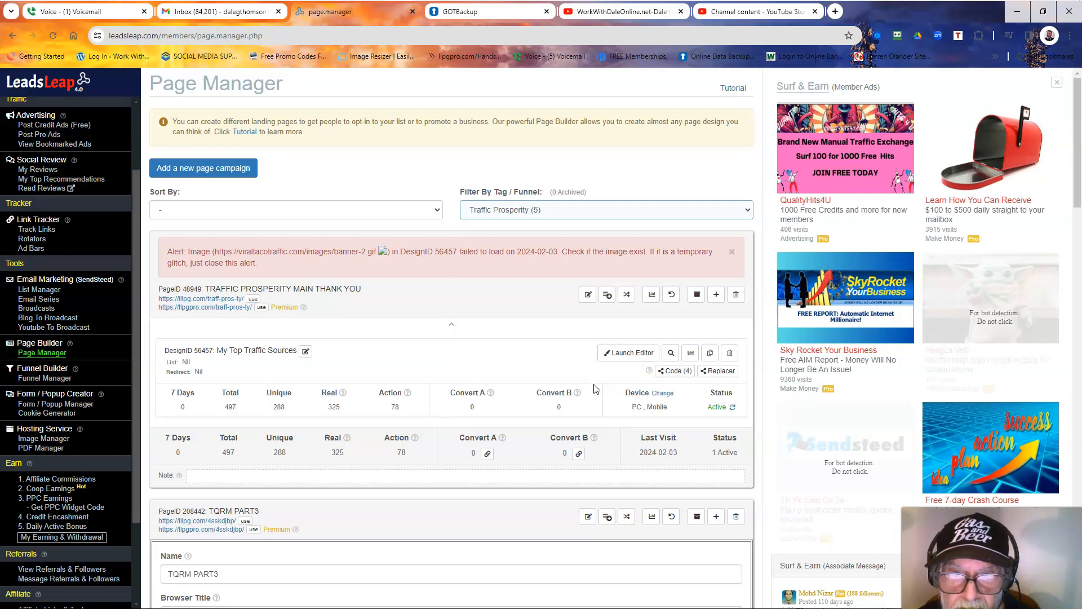
left_click(598, 384)
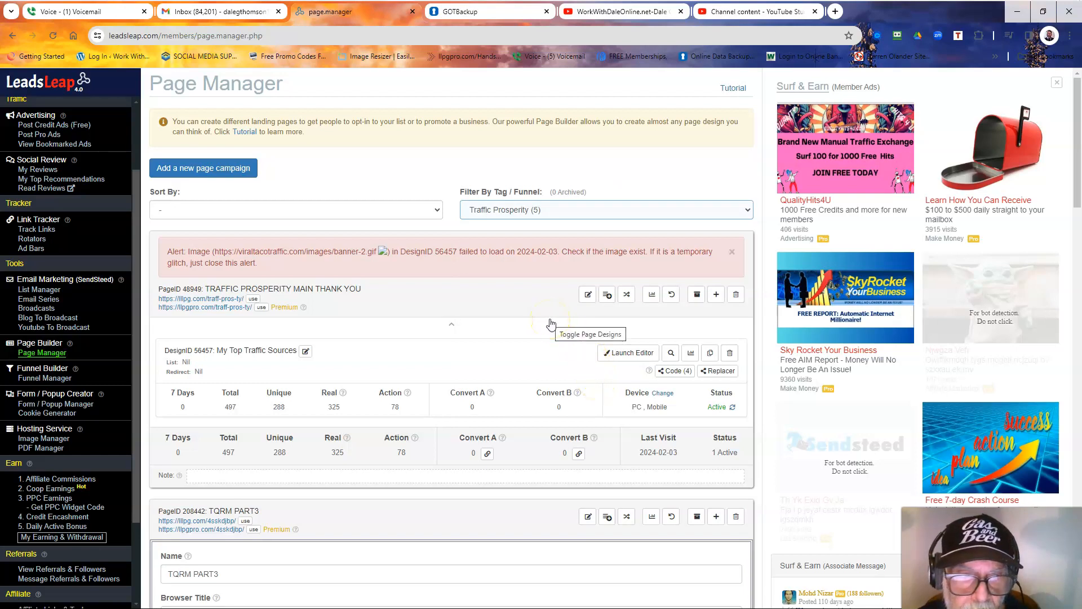
- Close the TQRM PART3 page's settings and add a blank page design to that page
scroll(551, 322, "down", 1)
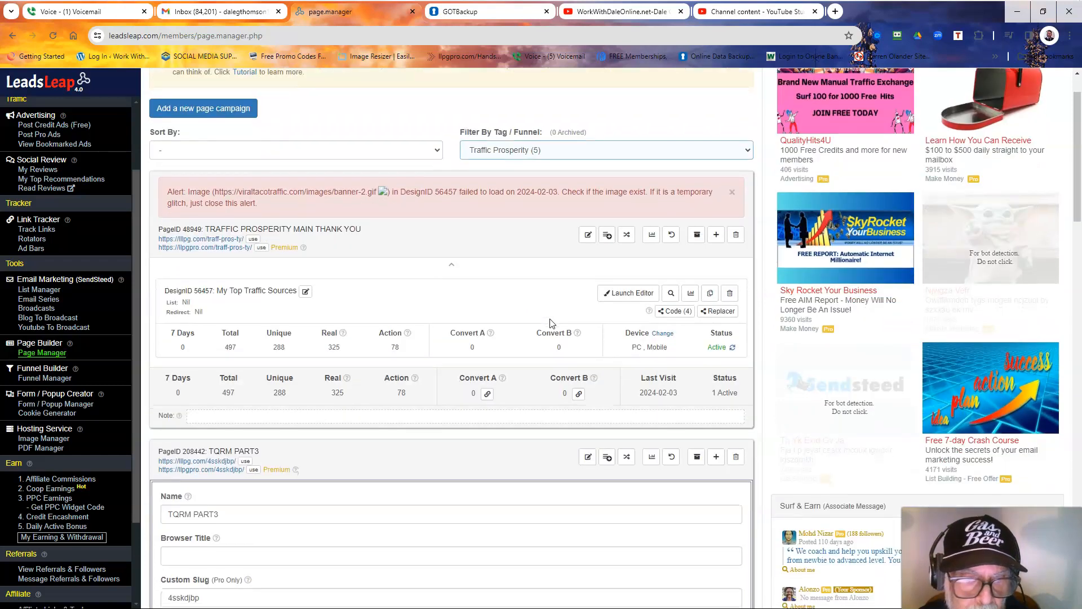
scroll(485, 315, "down", 3)
scroll(377, 308, "down", 2)
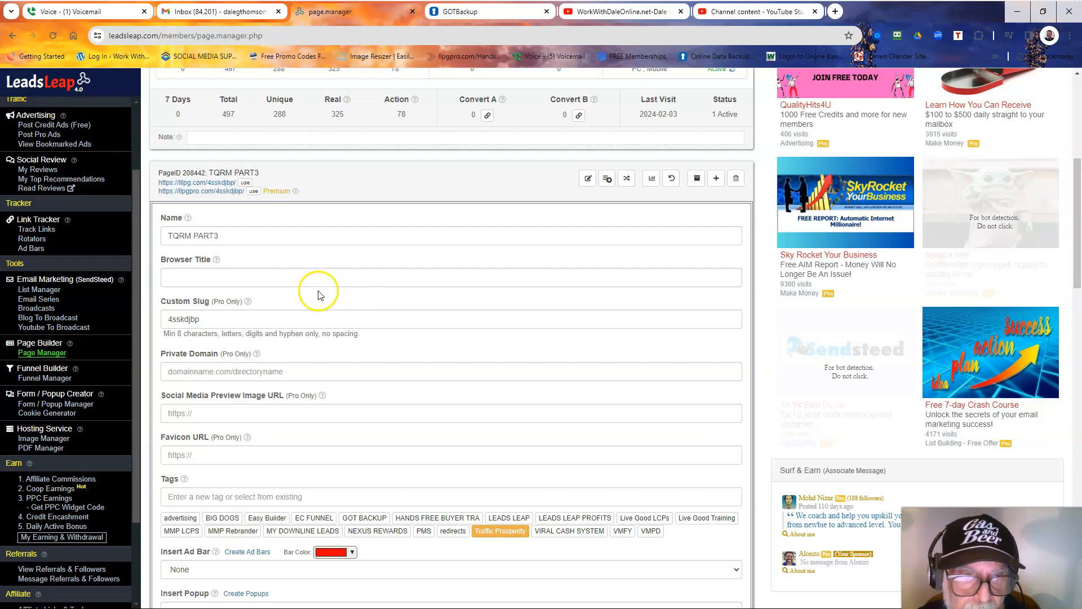
left_click(588, 182)
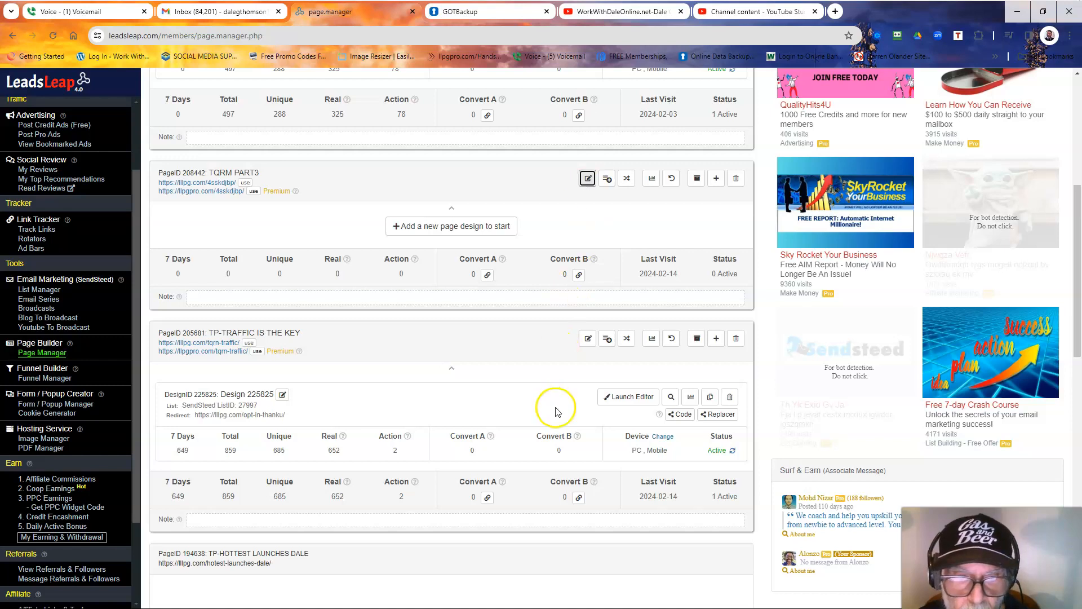
left_click(452, 228)
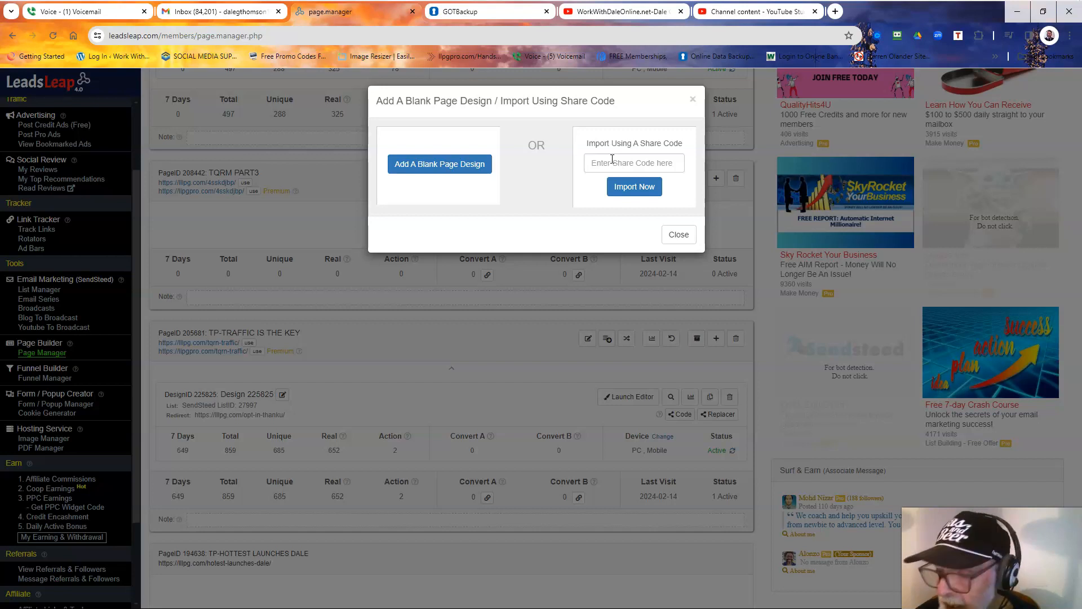
left_click(429, 171)
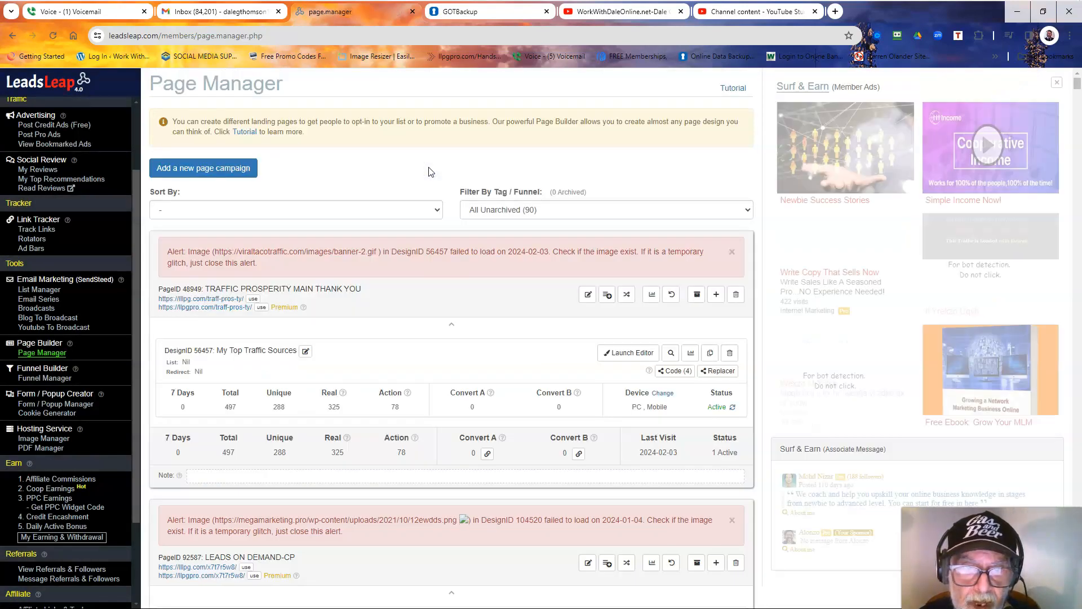
- Filter the reloaded list by the Traffic Prosperity tag and collapse the designs of the TRAFFIC PROSPERITY MAIN THANK YOU page
left_click(564, 214)
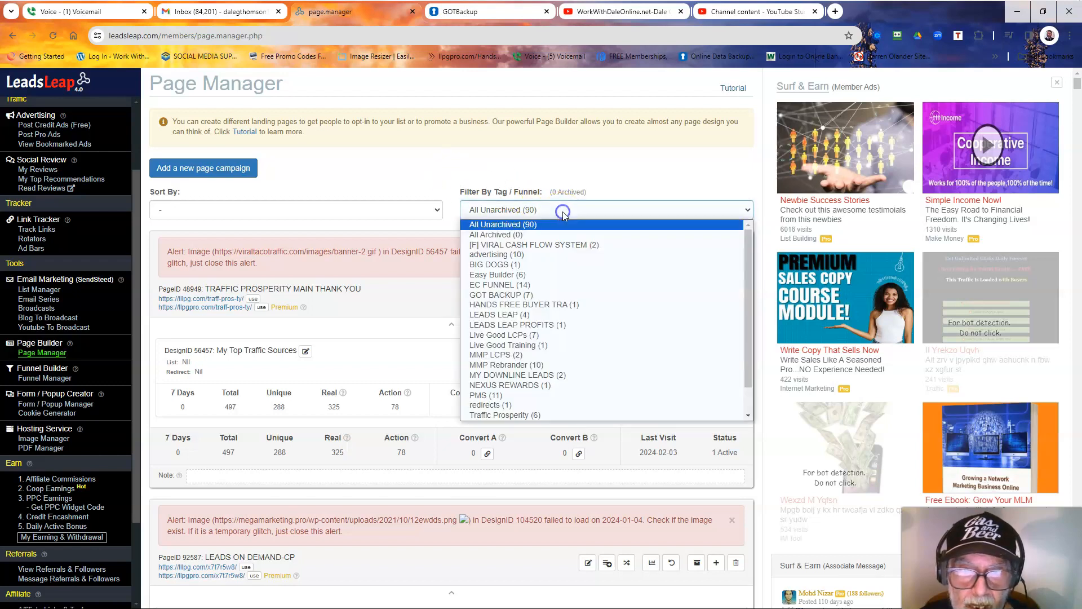
left_click(603, 404)
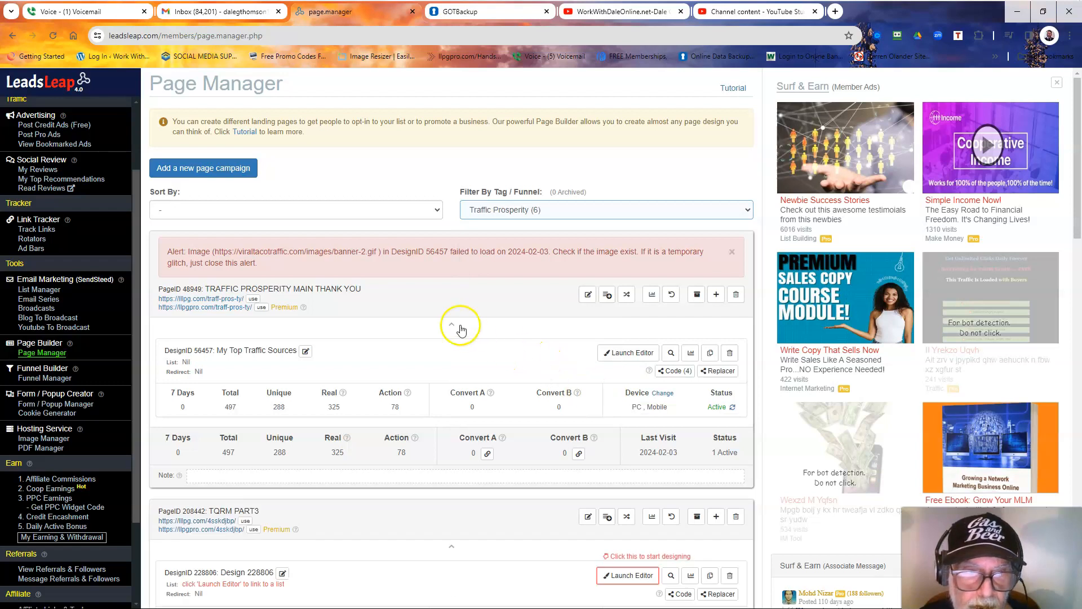
left_click(452, 323)
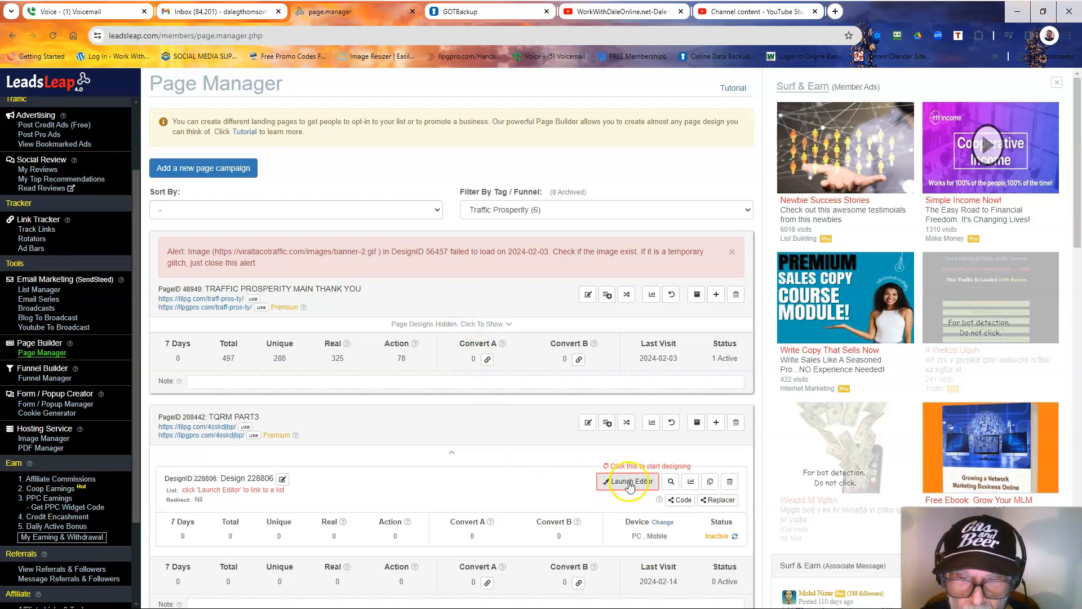
- Open the TQRM PART3 page's new design in the editor and apply the opt-in template "2-column with ad"
left_click(629, 483)
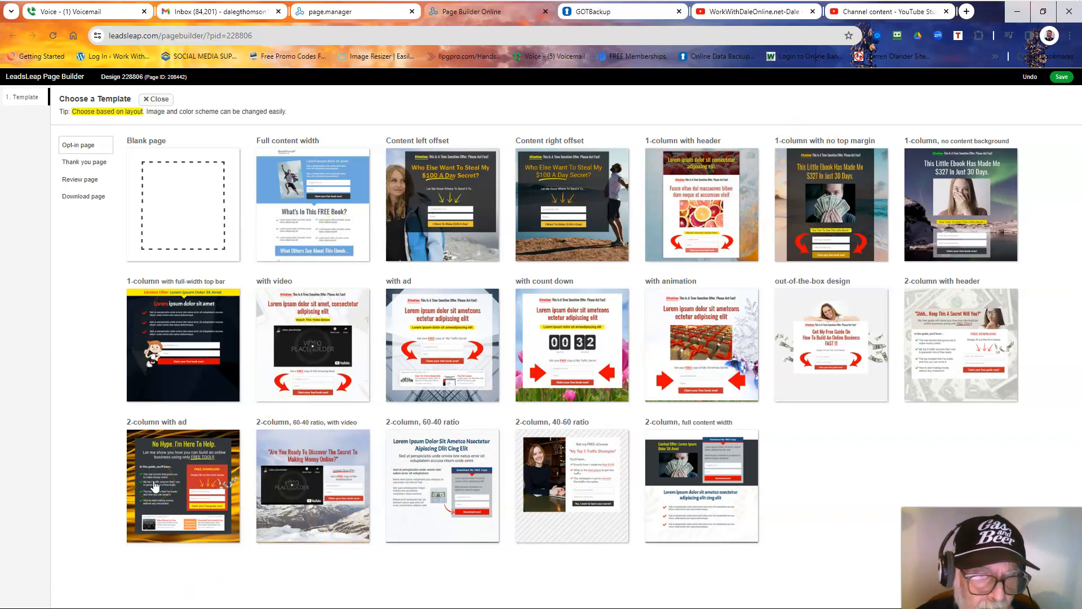
left_click(155, 485)
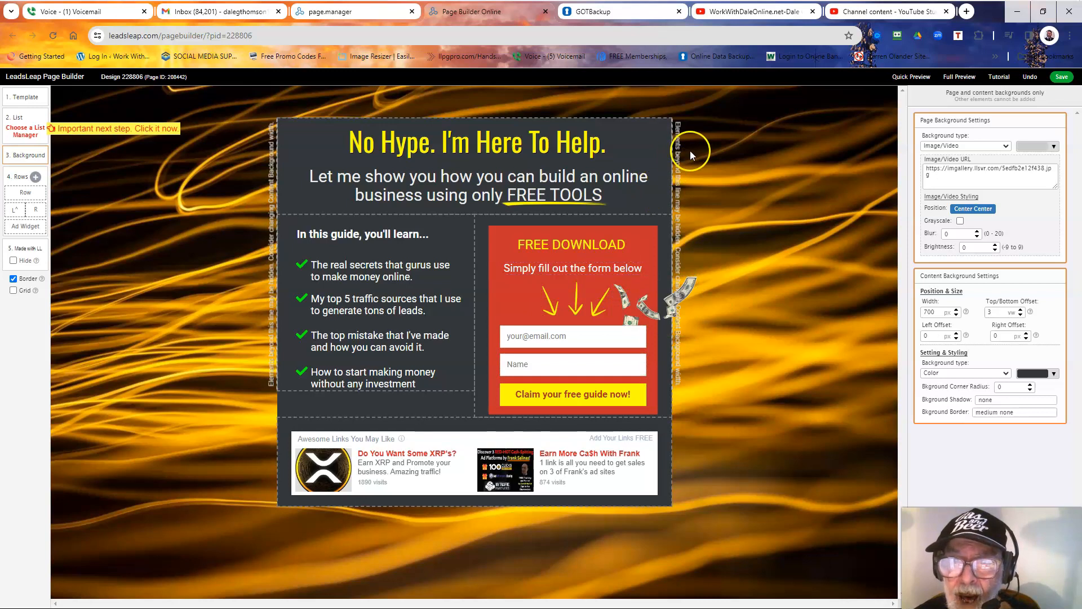
left_click(737, 172)
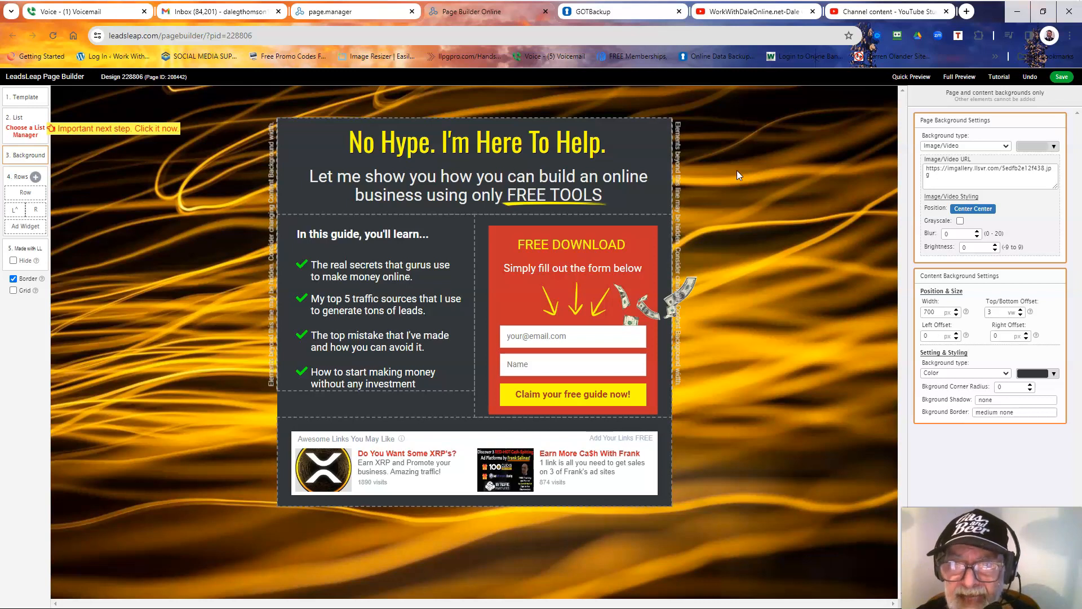
left_click(755, 135)
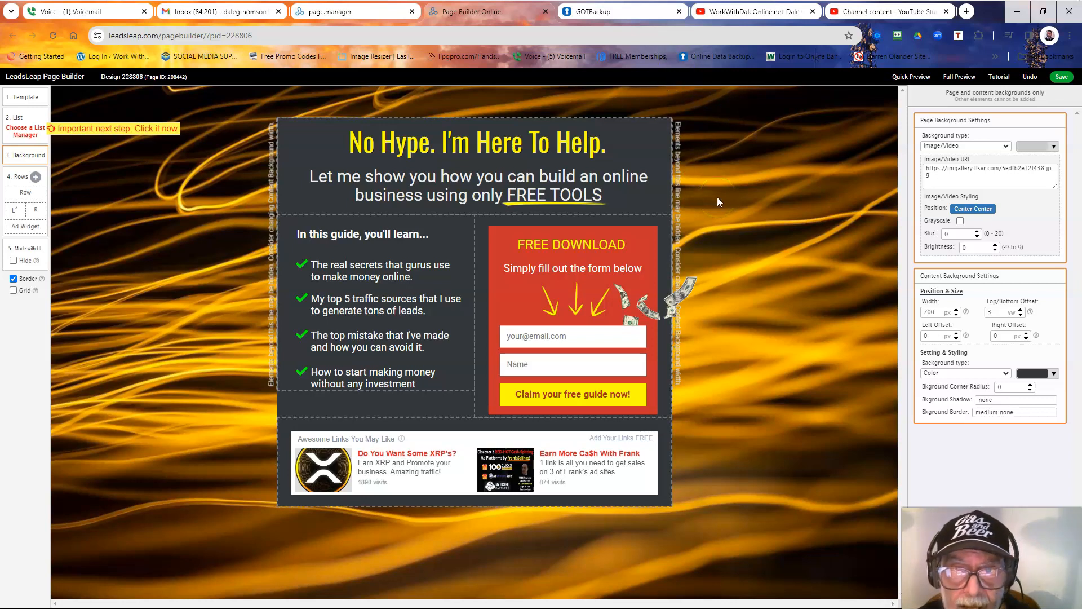
left_click(631, 148)
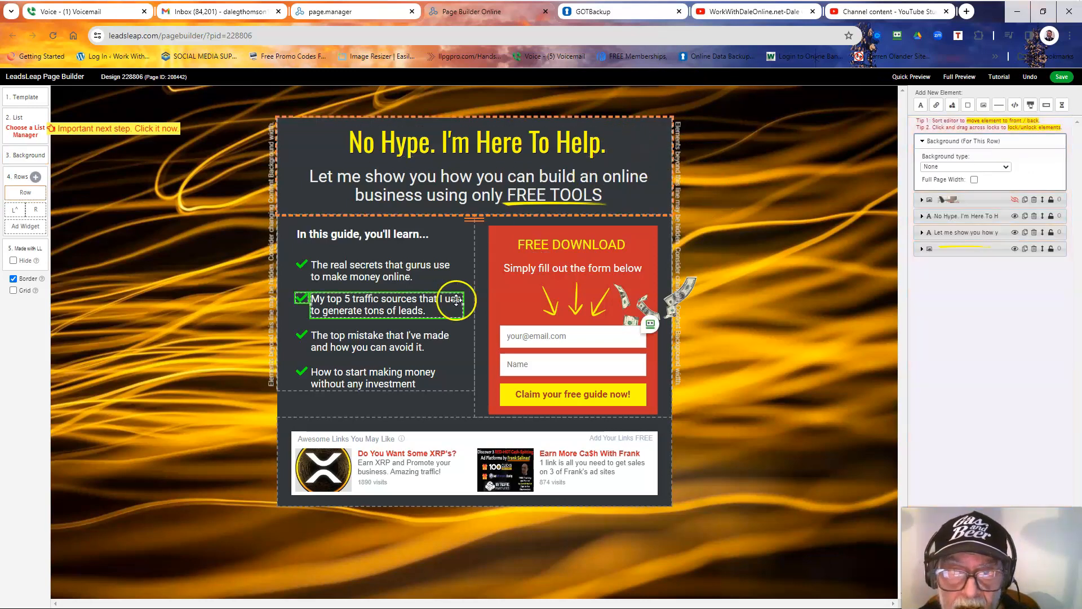
left_click(459, 249)
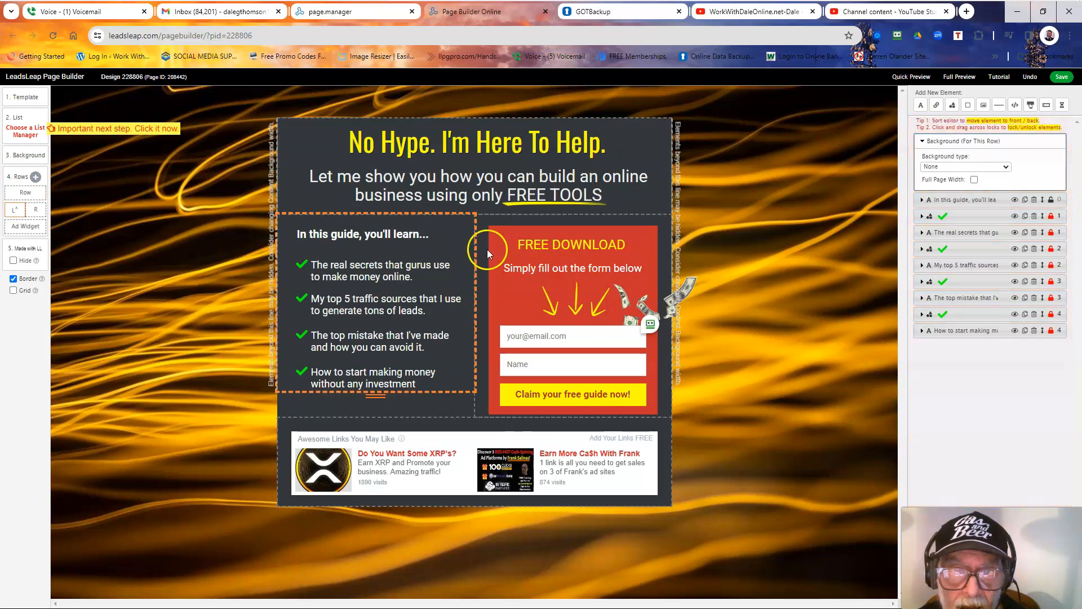
left_click(641, 147)
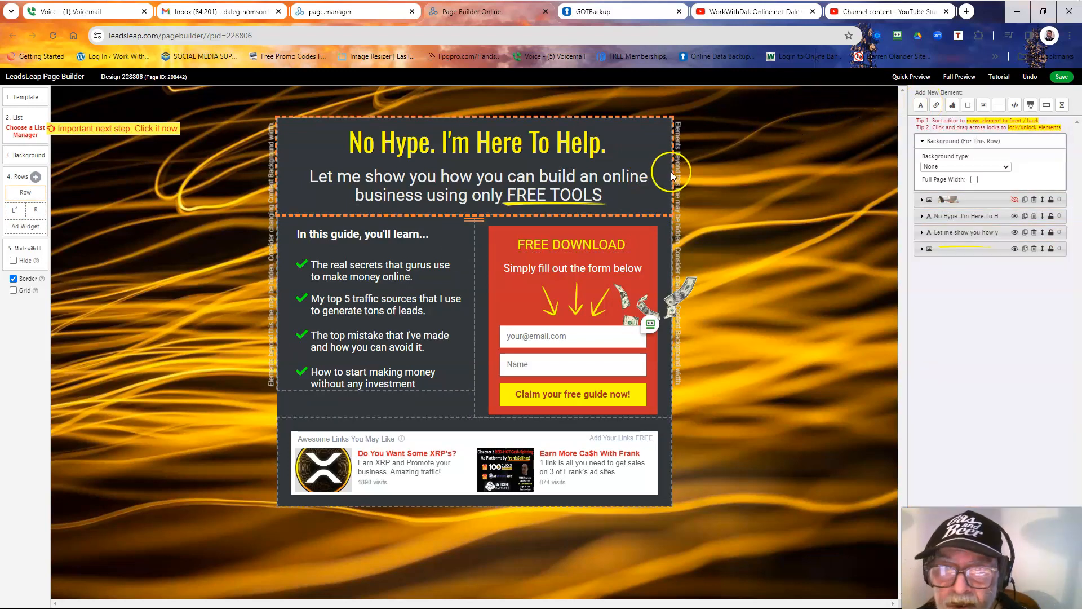
- Replace the yellow headline's text with "you Need More Quality Traffic Leads & Sales NOT Just Clicks"
left_click(595, 141)
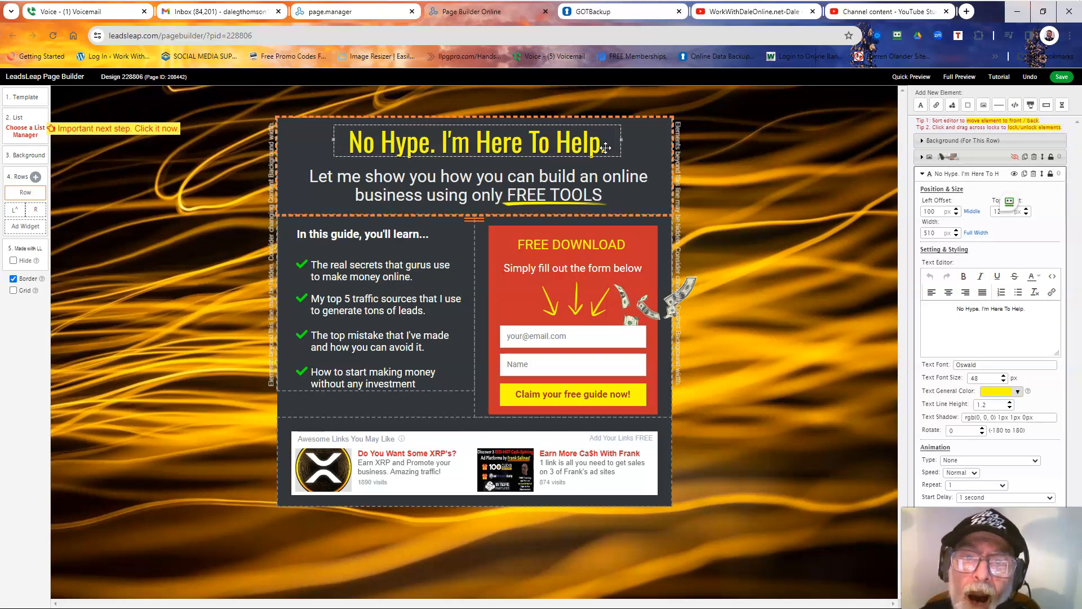
right_click(387, 100)
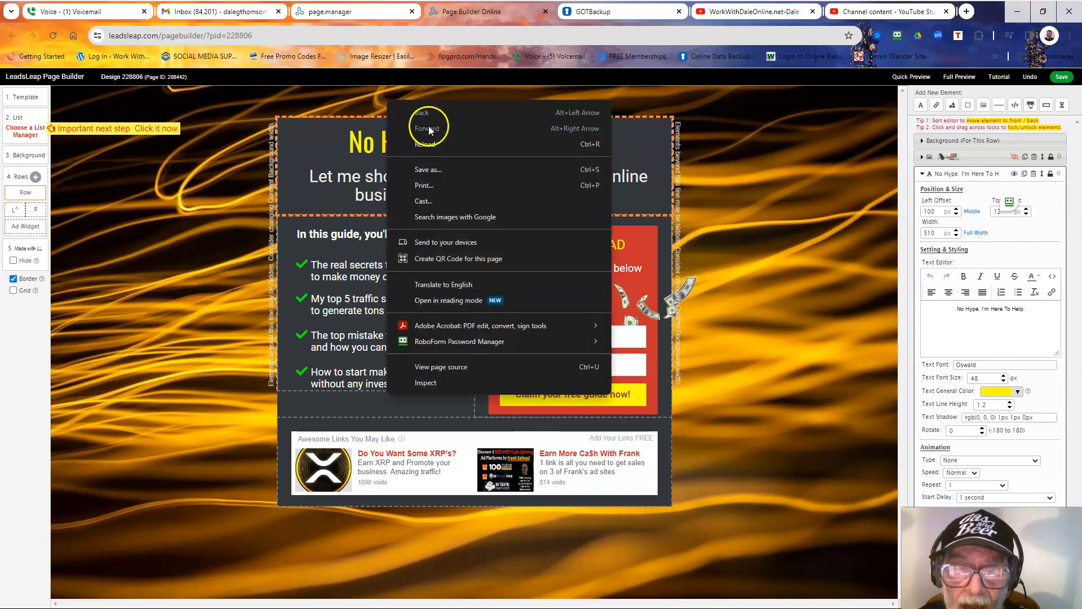
left_click(617, 138)
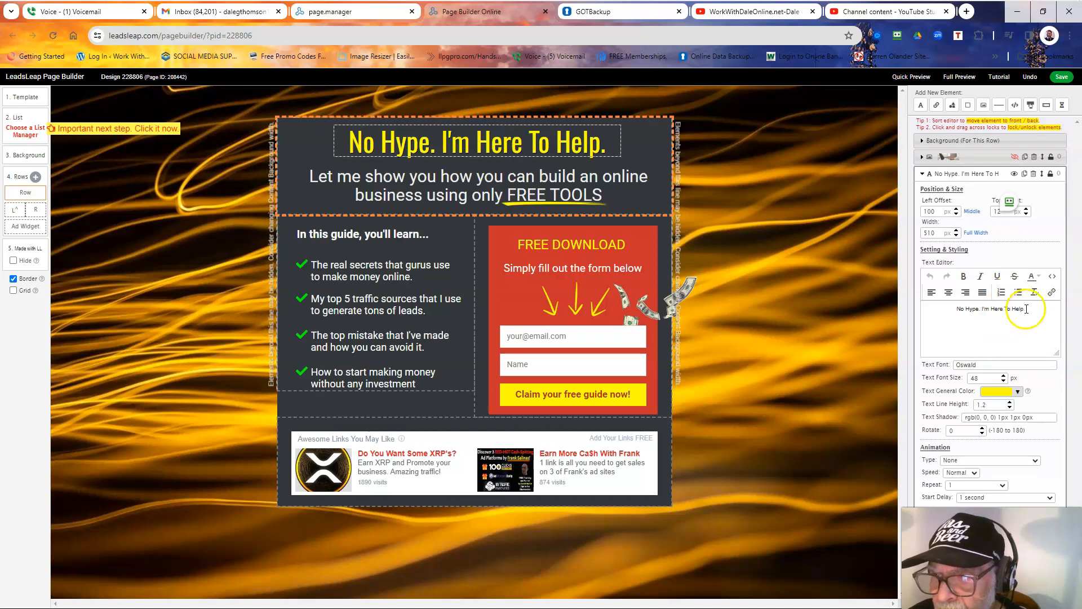
left_click_drag(1021, 308, 954, 308)
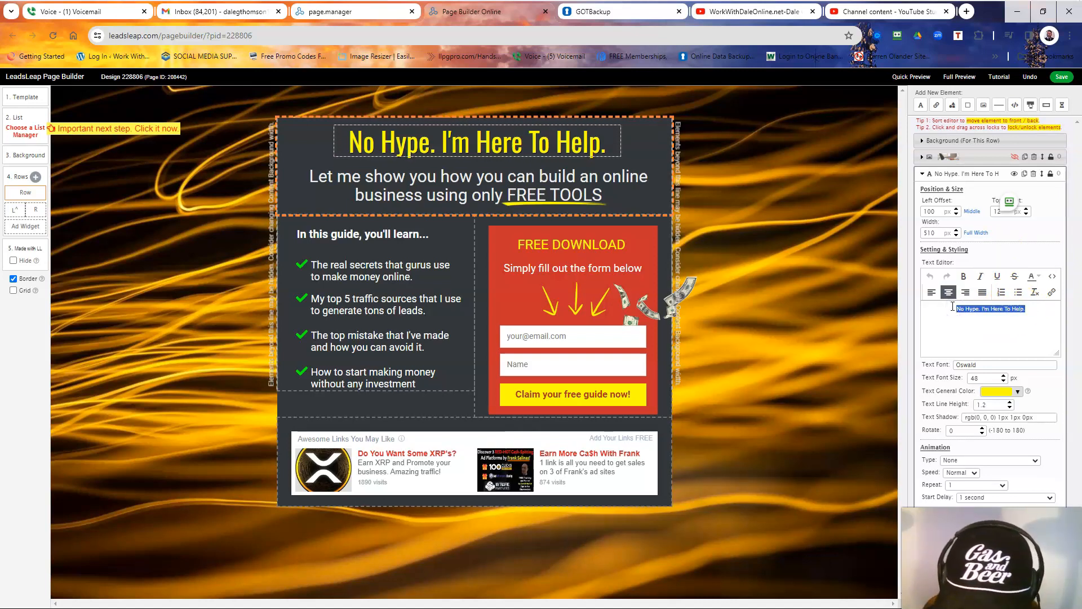
type("yO")
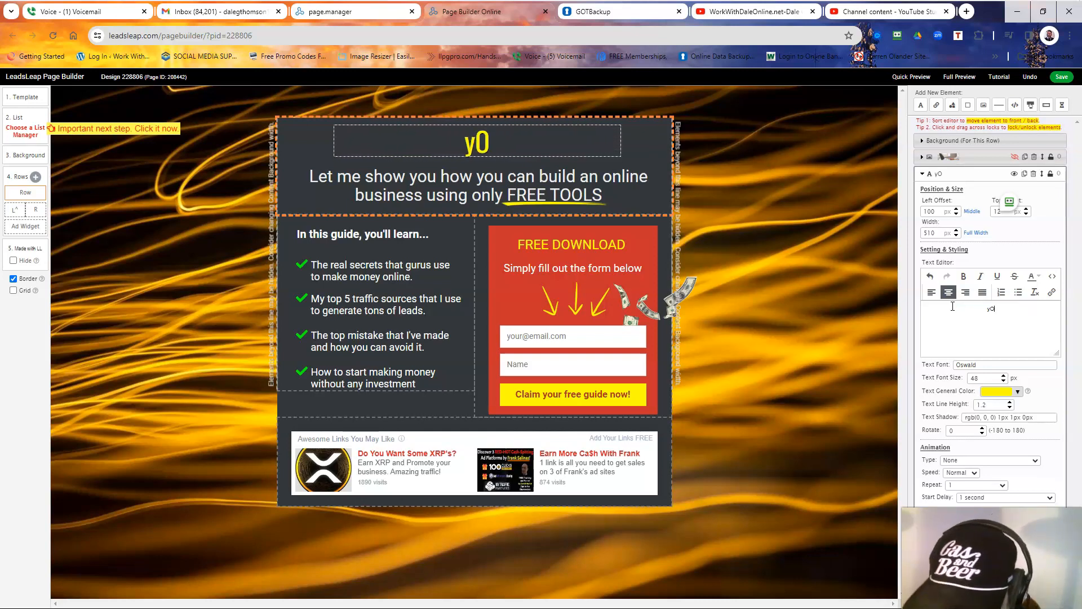
key("BackSpace")
key("BackSpace")
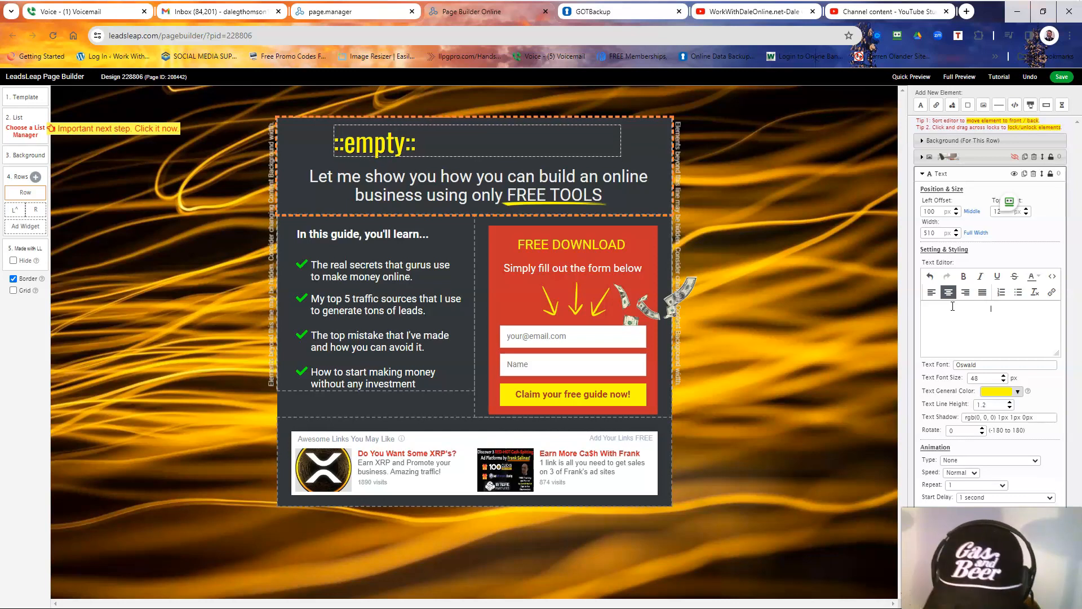
type("you")
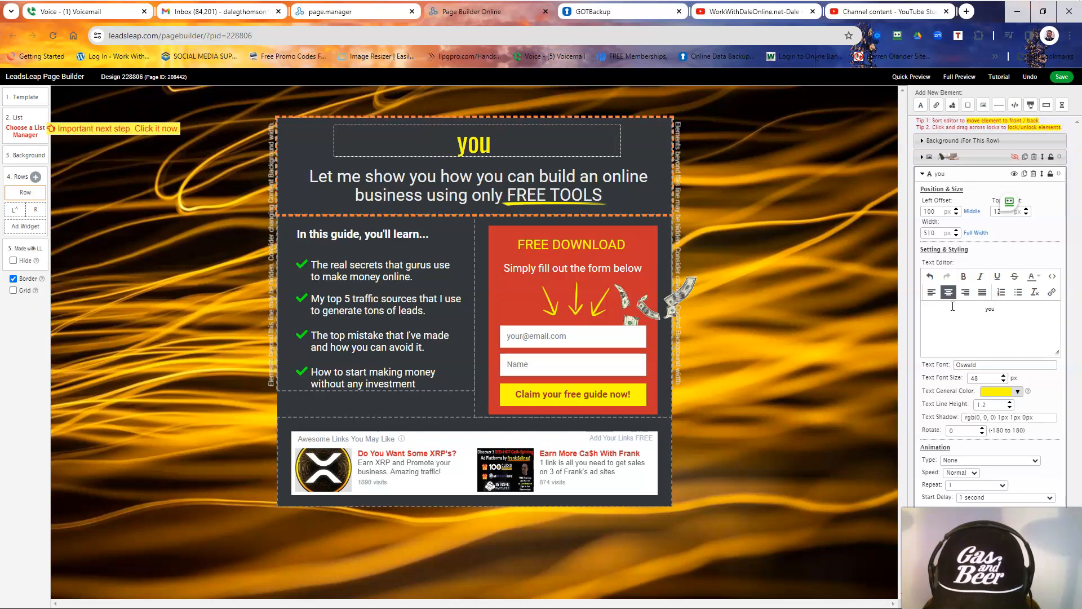
type(" Ne")
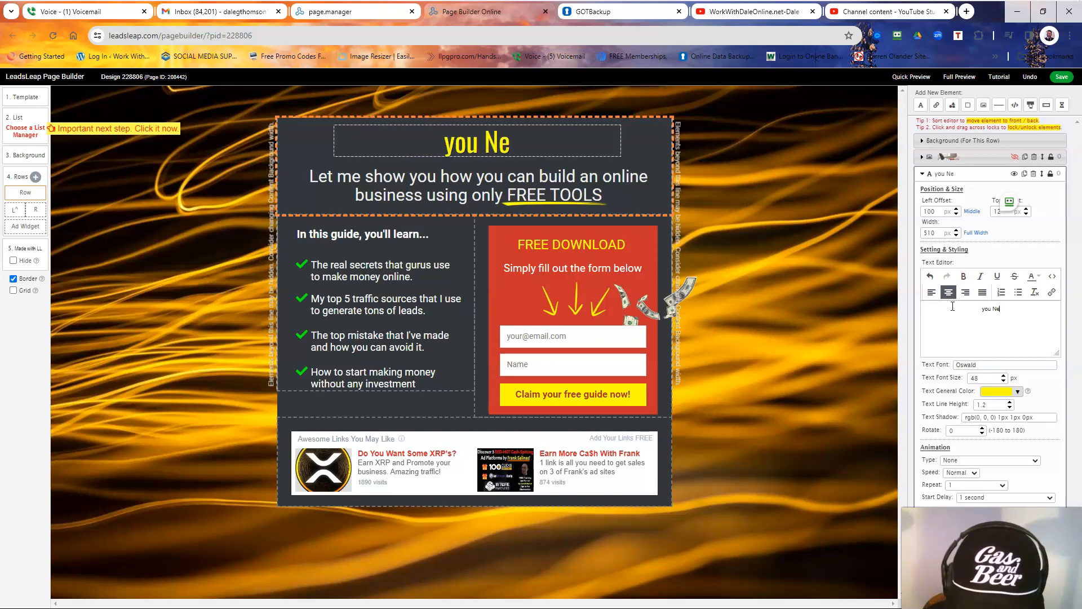
type("ed More Quality")
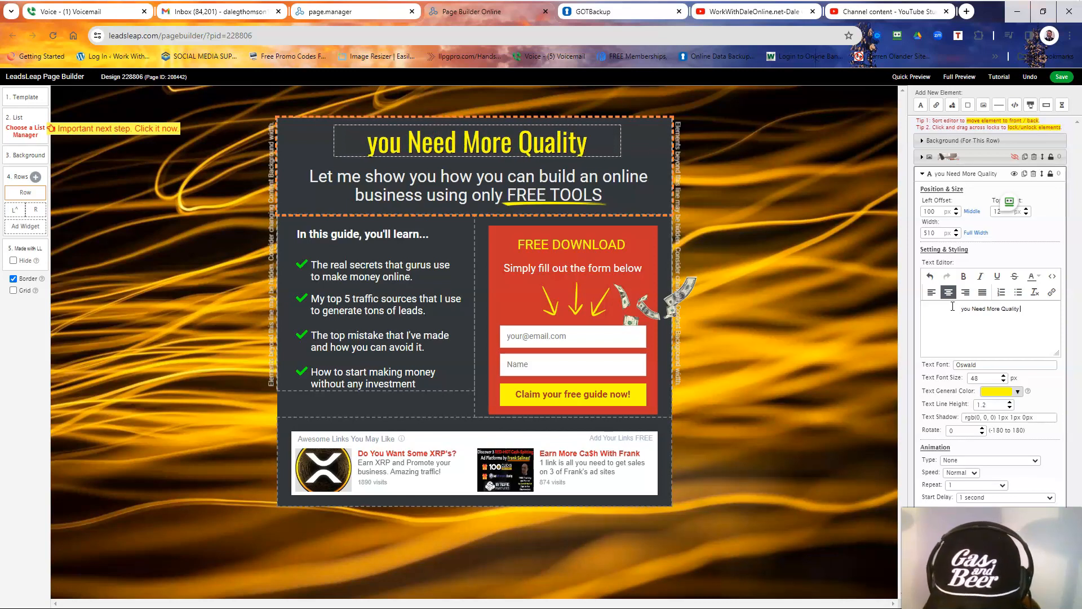
type(" Tr")
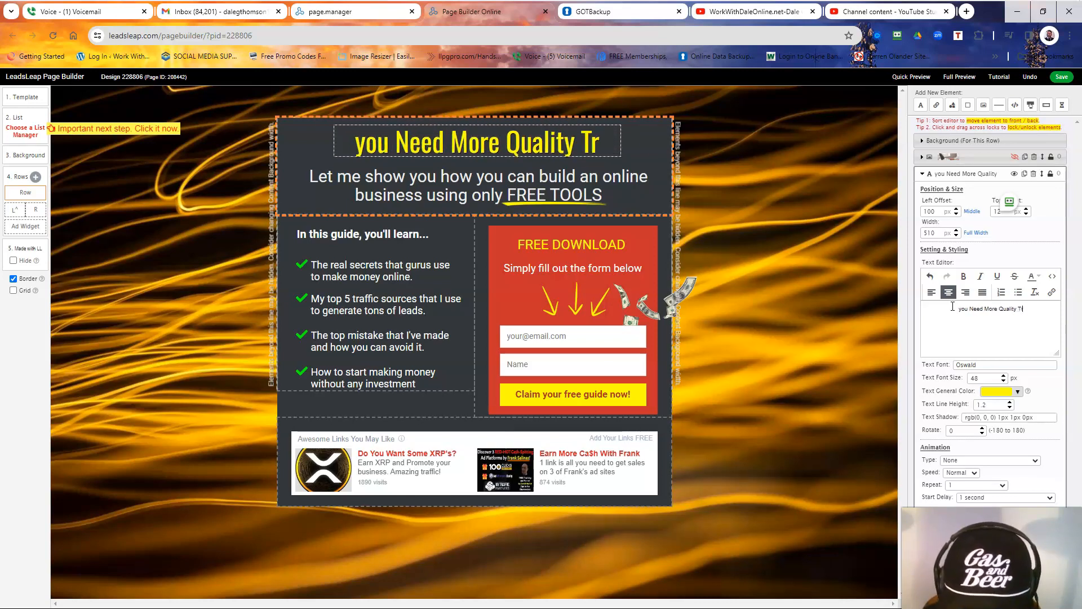
type("aff")
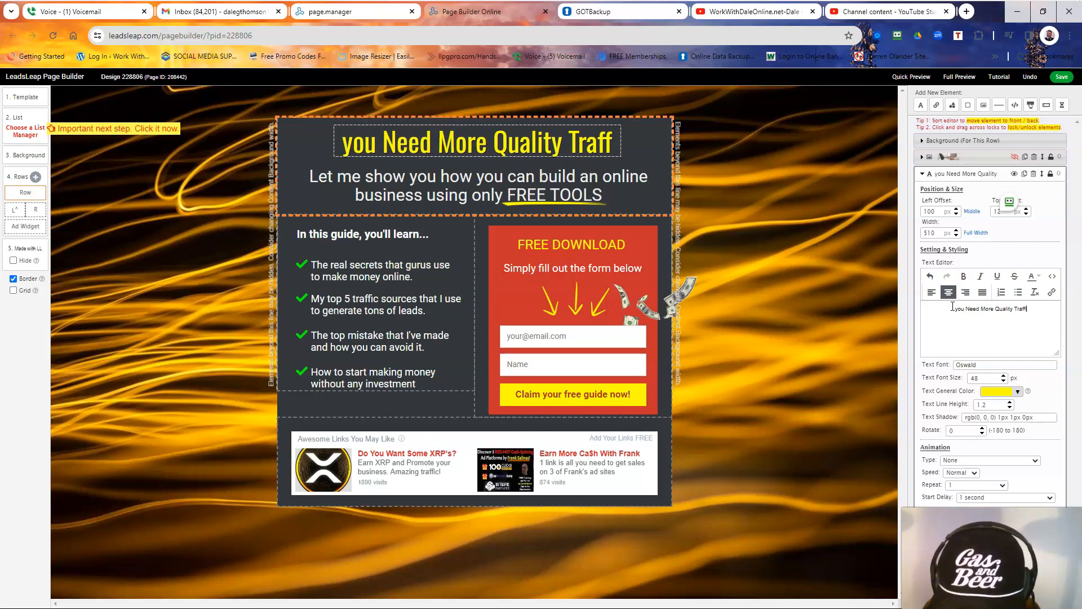
type("ic")
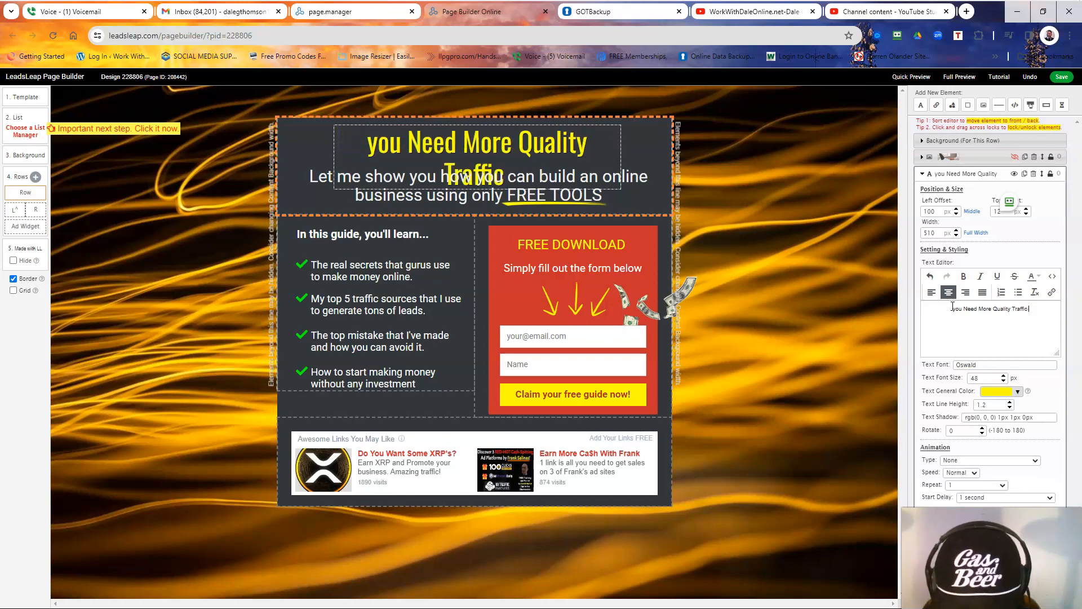
type(" Leads")
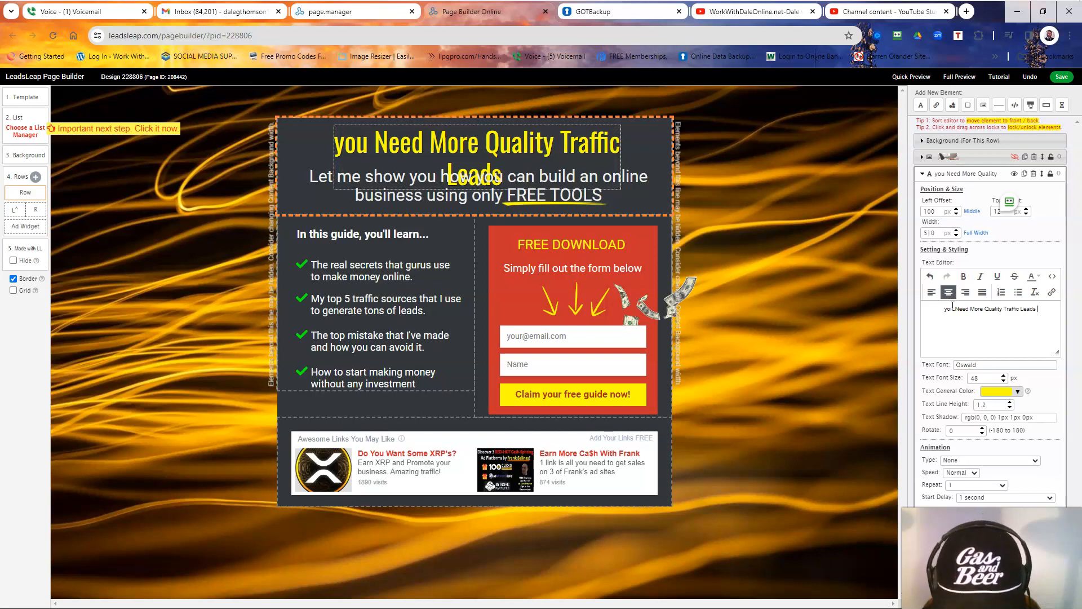
type(" & ")
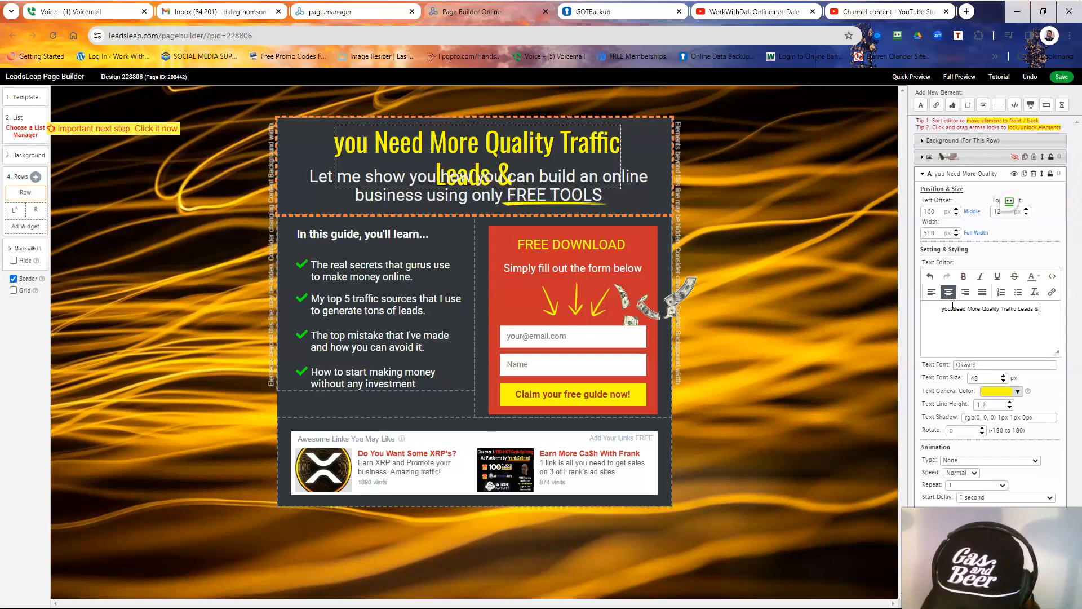
type("S")
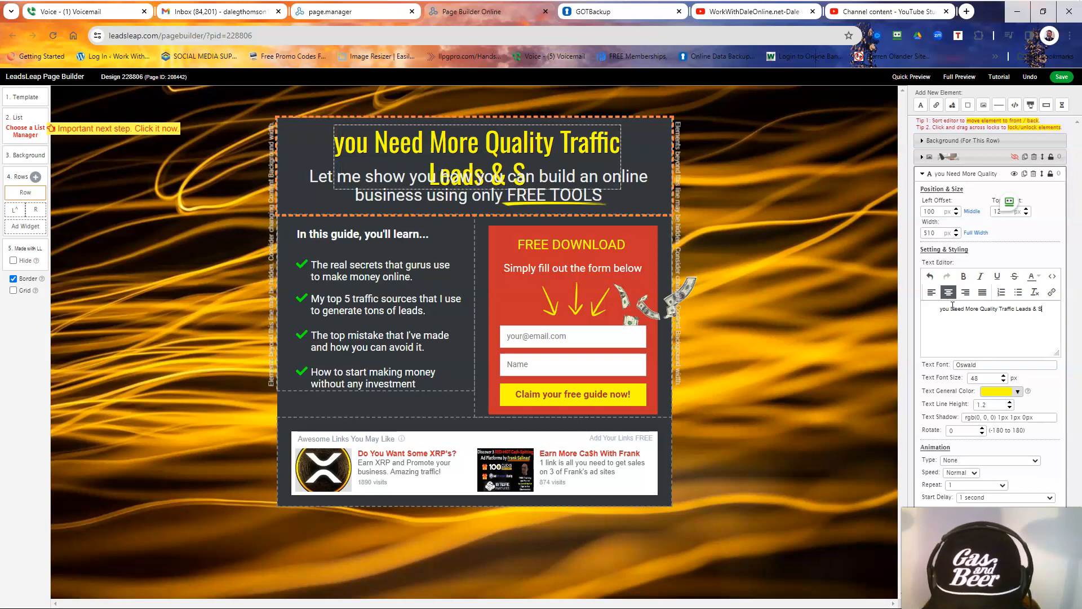
type("ales")
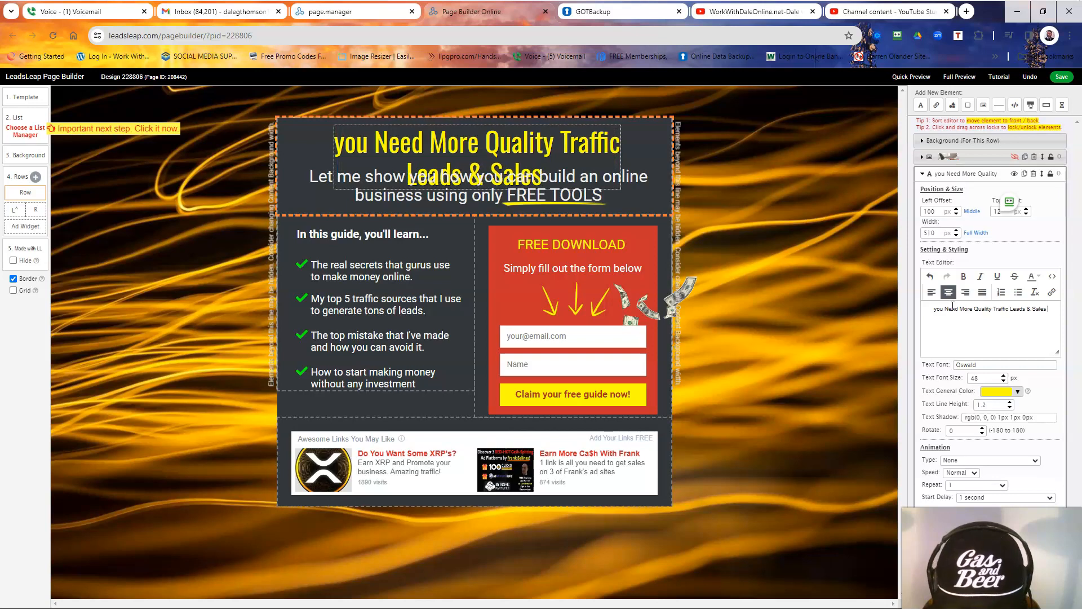
type(" NOT")
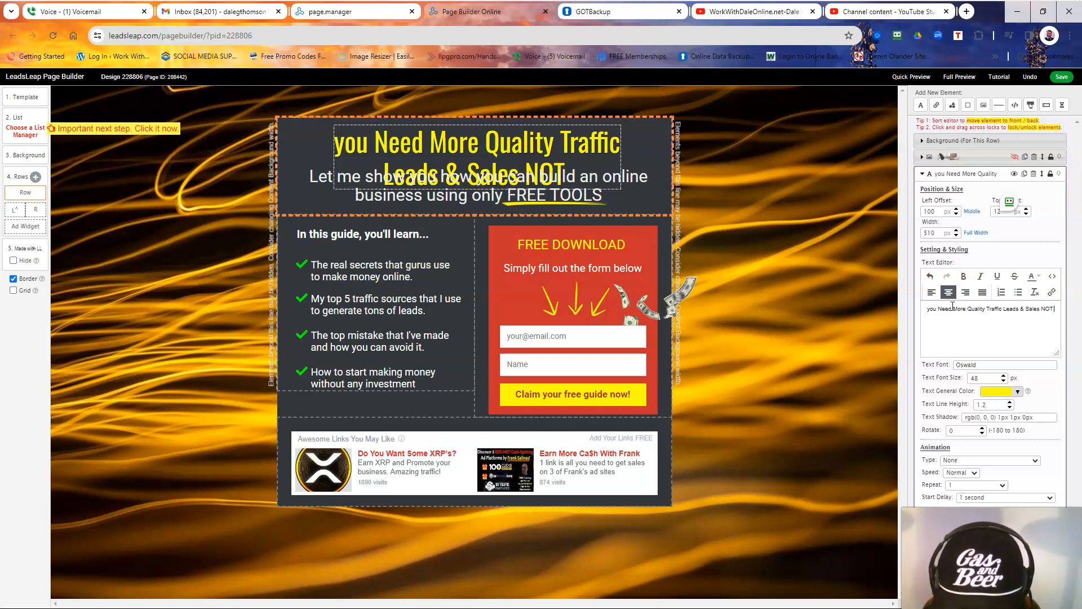
type(" Just")
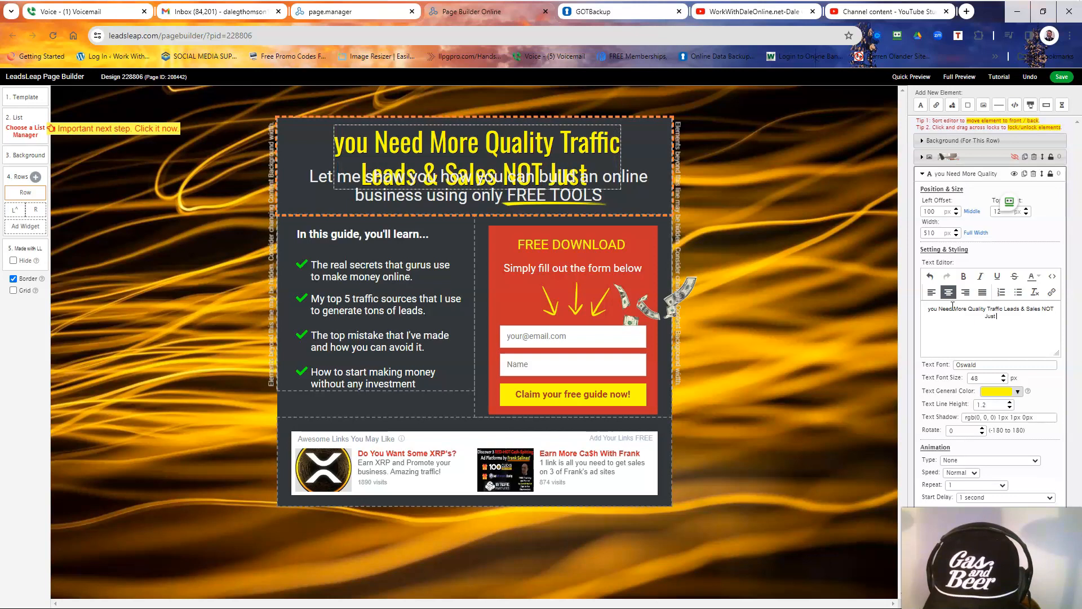
type(" Clicks")
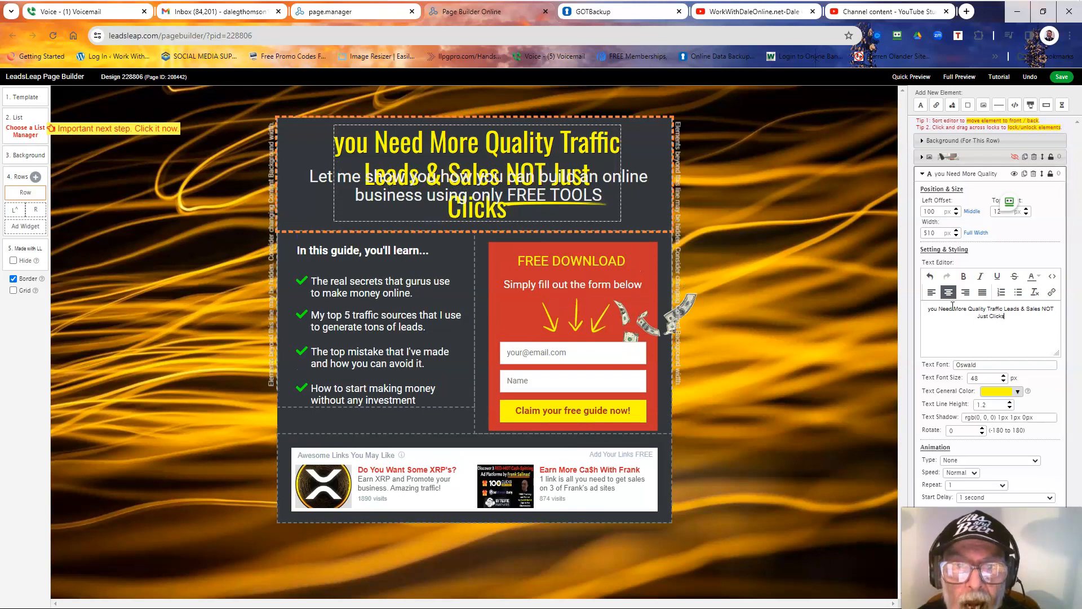
left_click(618, 194)
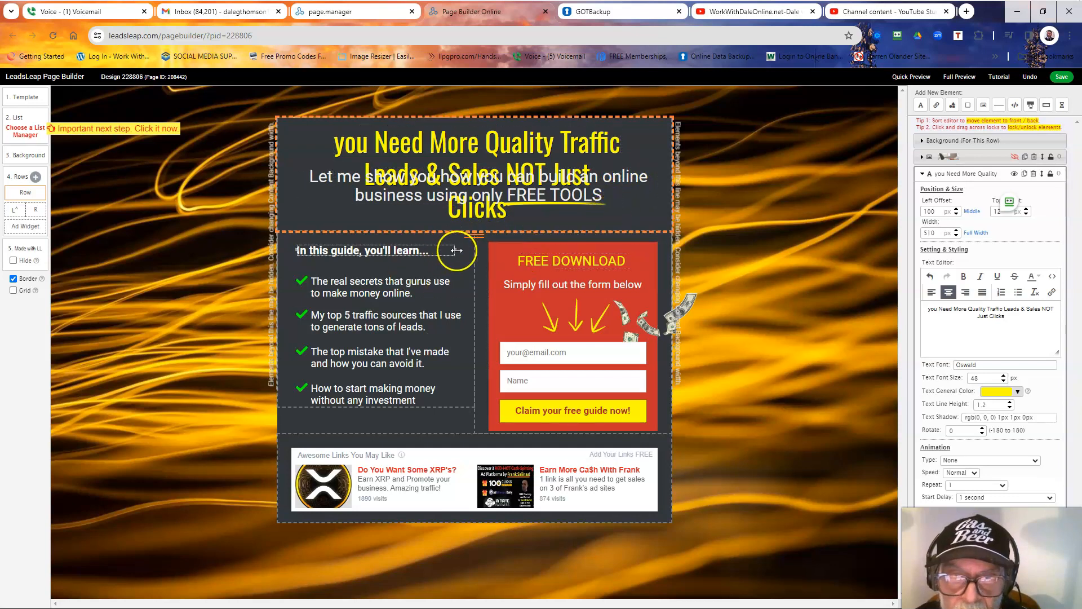
- Make the header row taller and move the white subheadline below the three-line headline, centred horizontally
left_click_drag(476, 235, 467, 322)
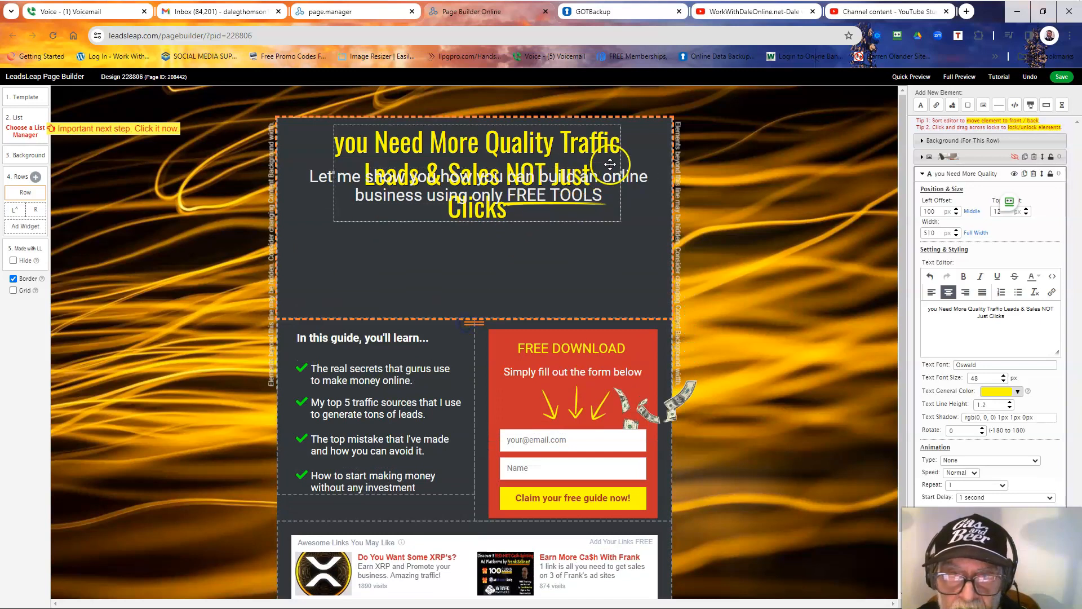
left_click_drag(618, 176, 614, 242)
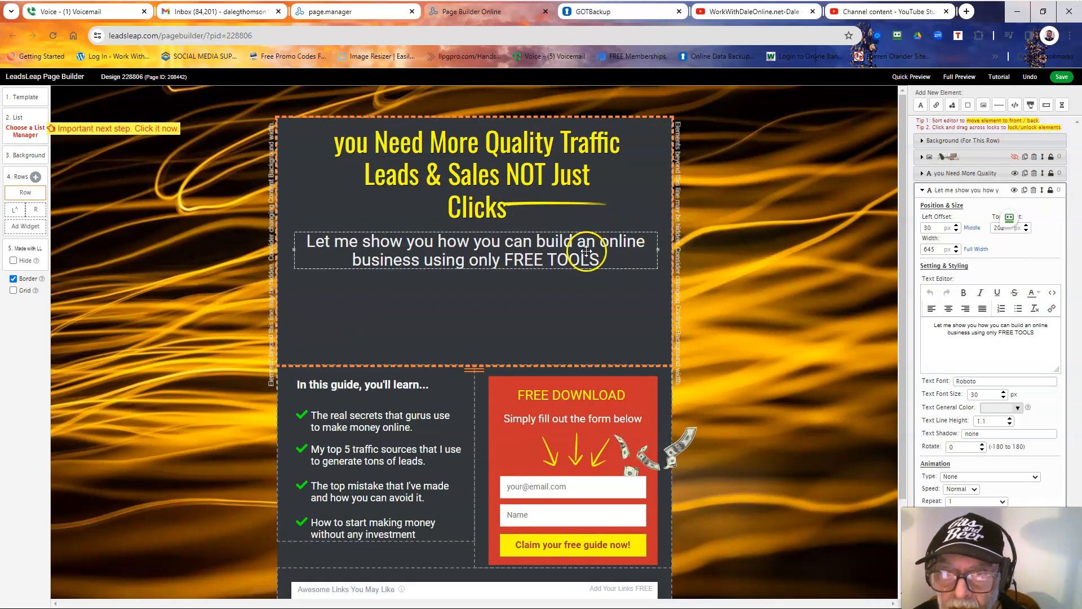
left_click(972, 230)
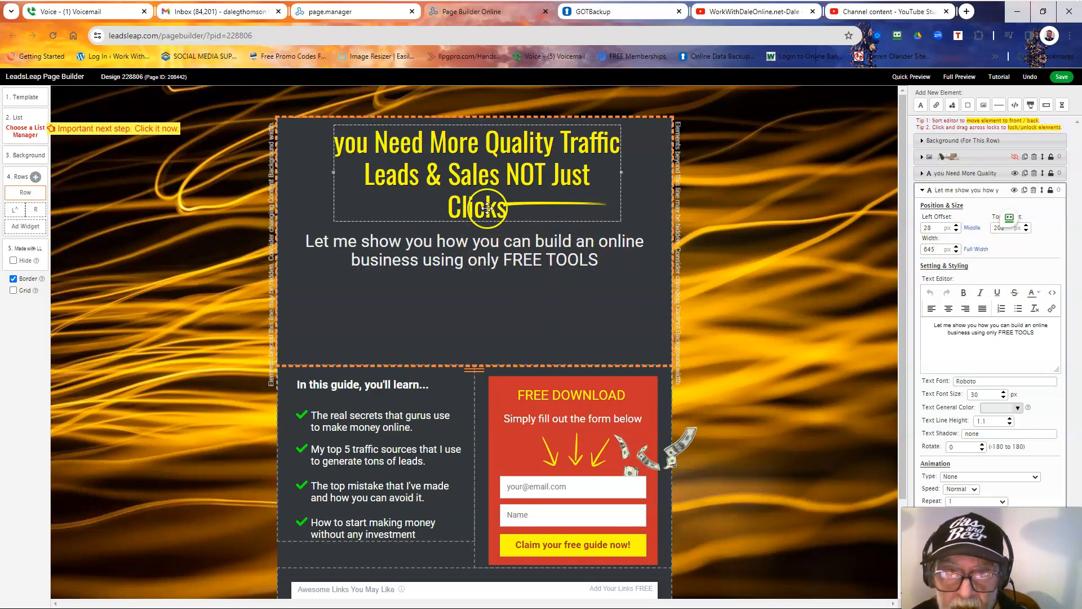
- Centre the yellow headline horizontally and shorten the header row so it ends just below the subheadline
left_click(564, 184)
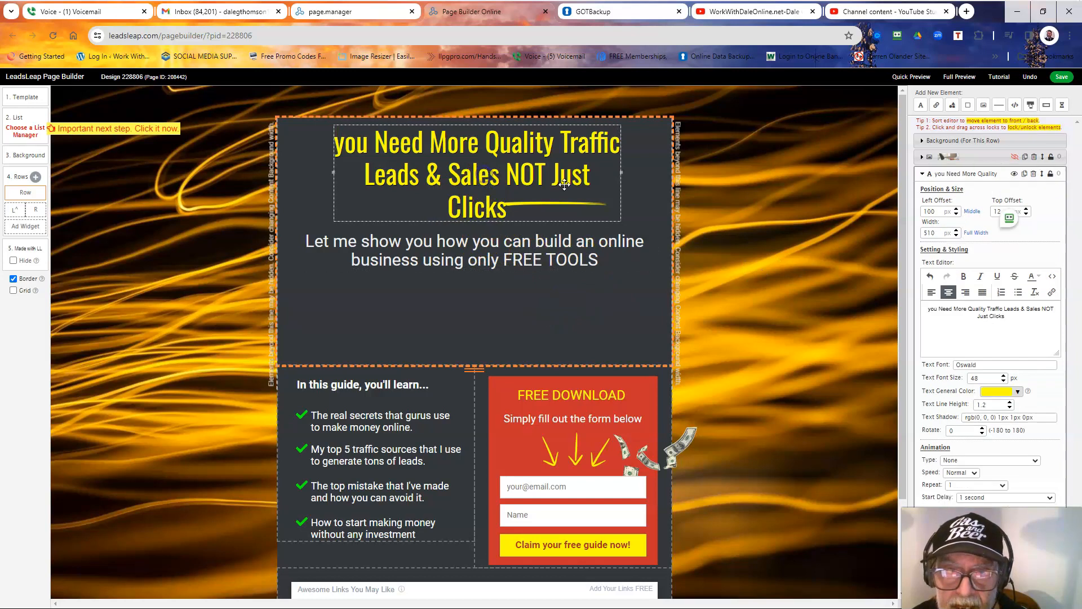
left_click(972, 217)
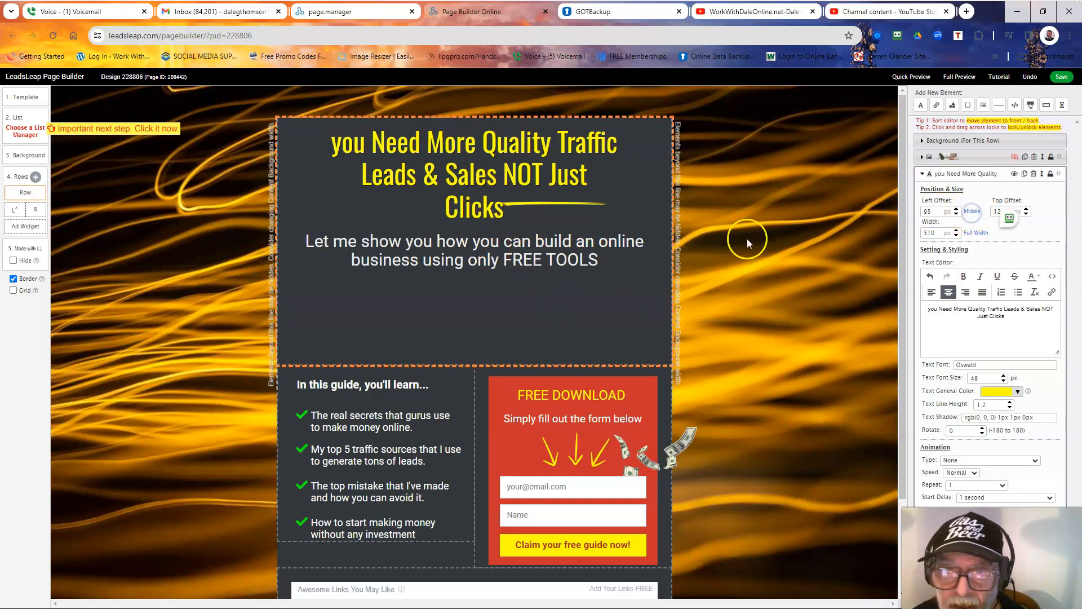
left_click_drag(473, 377, 477, 289)
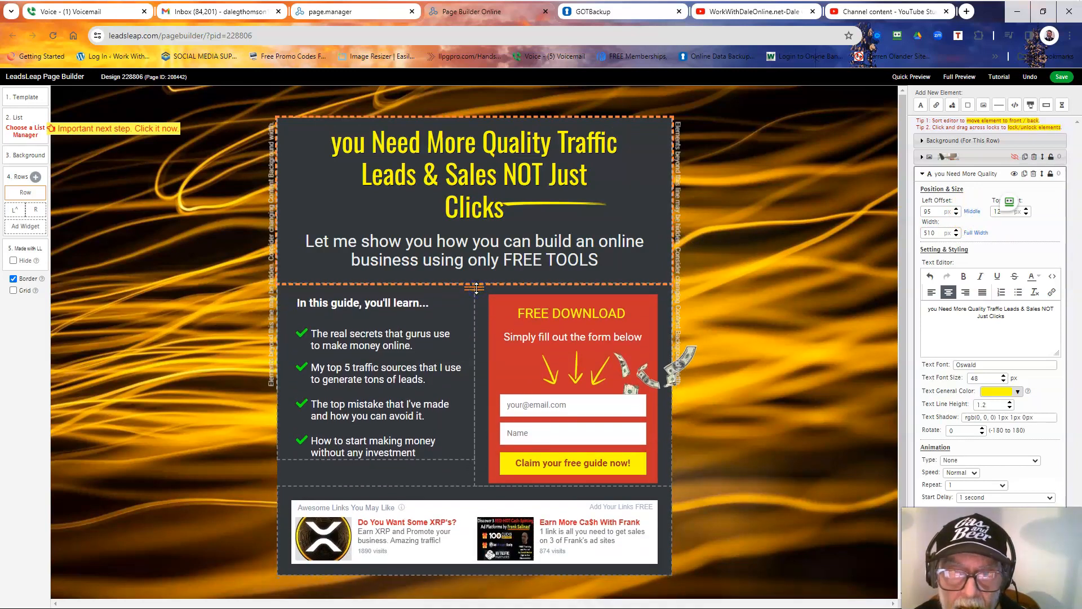
- Replace the white subheadline's text with "My Traffic Prosperity"
left_click(494, 256)
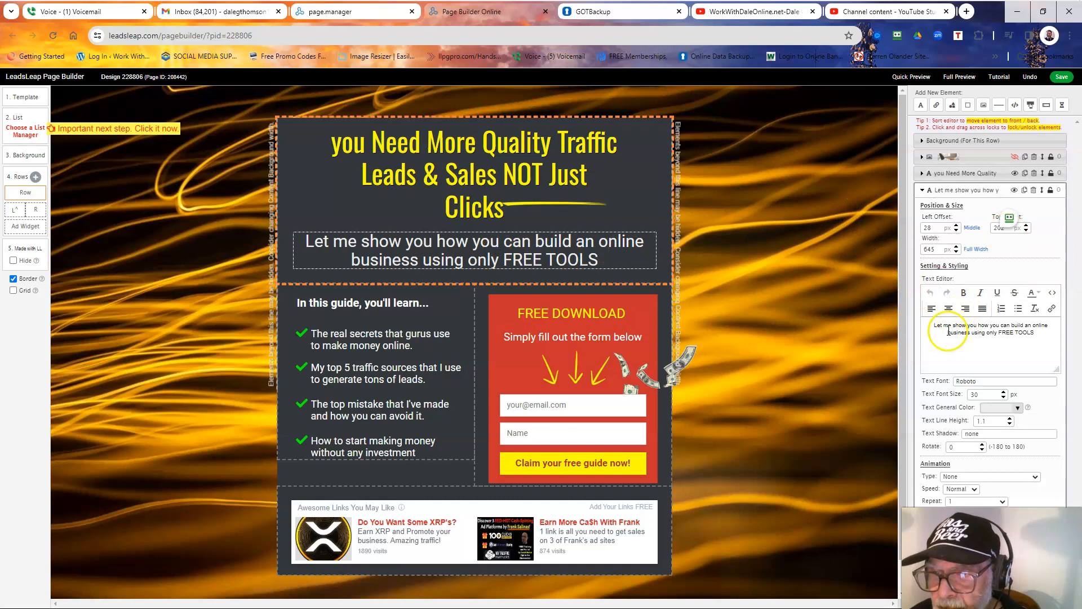
left_click_drag(933, 326, 1039, 338)
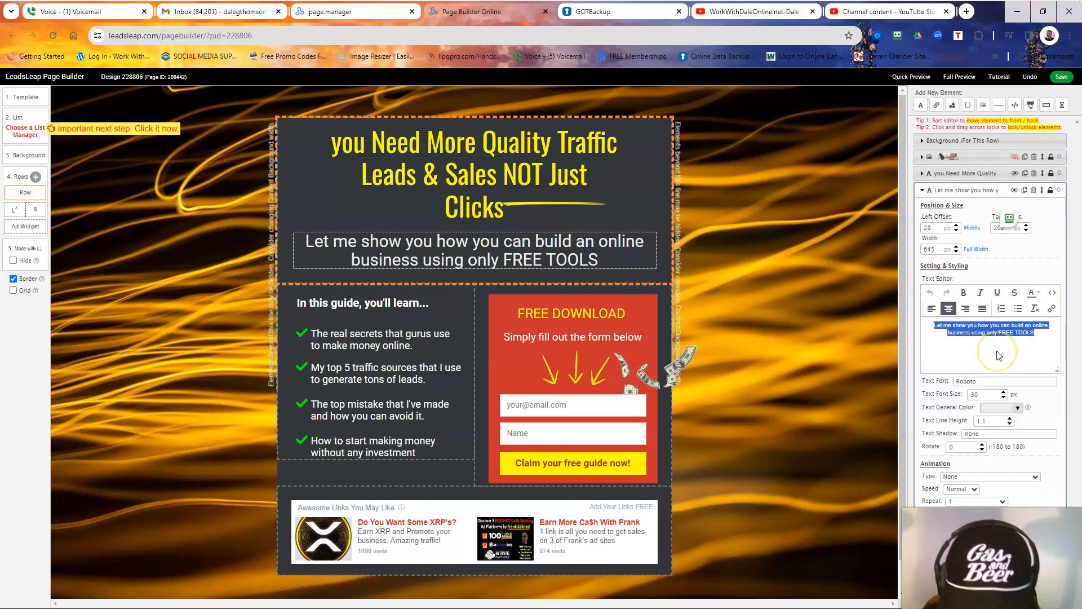
type("M")
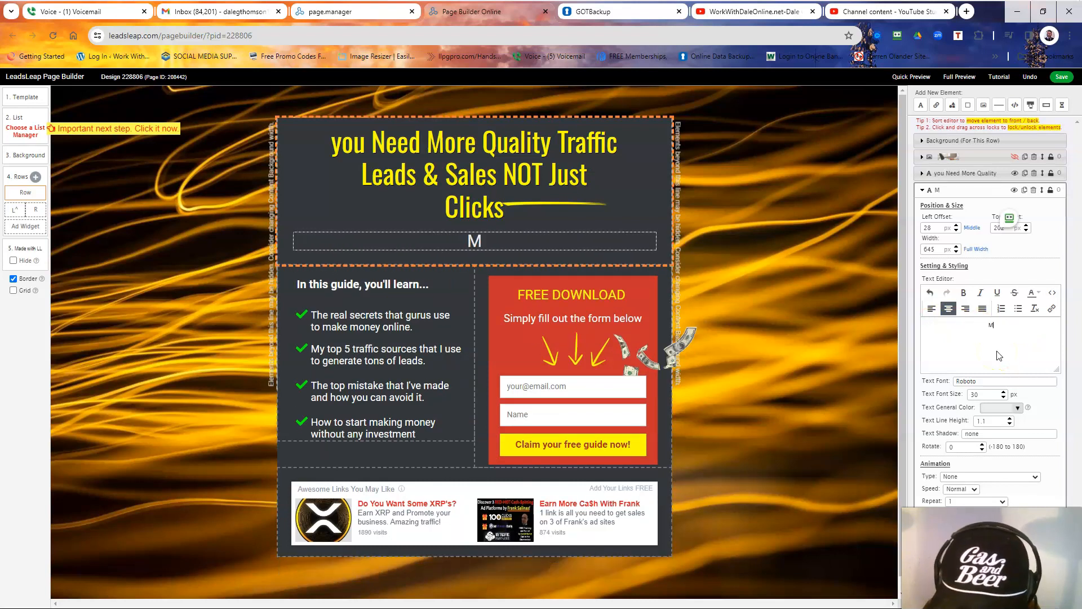
type("y Traffic")
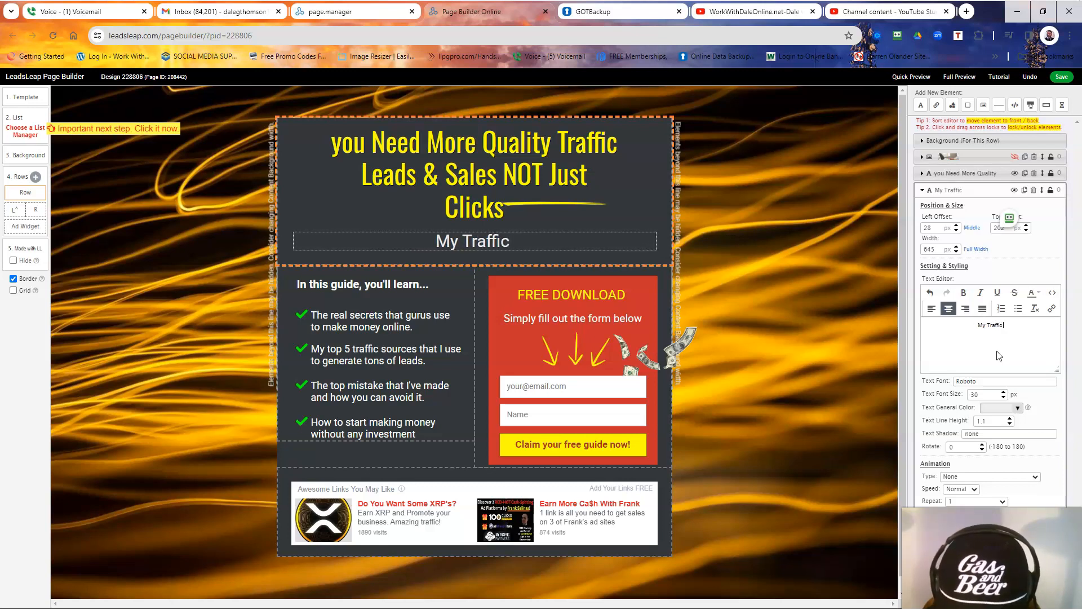
type(" P")
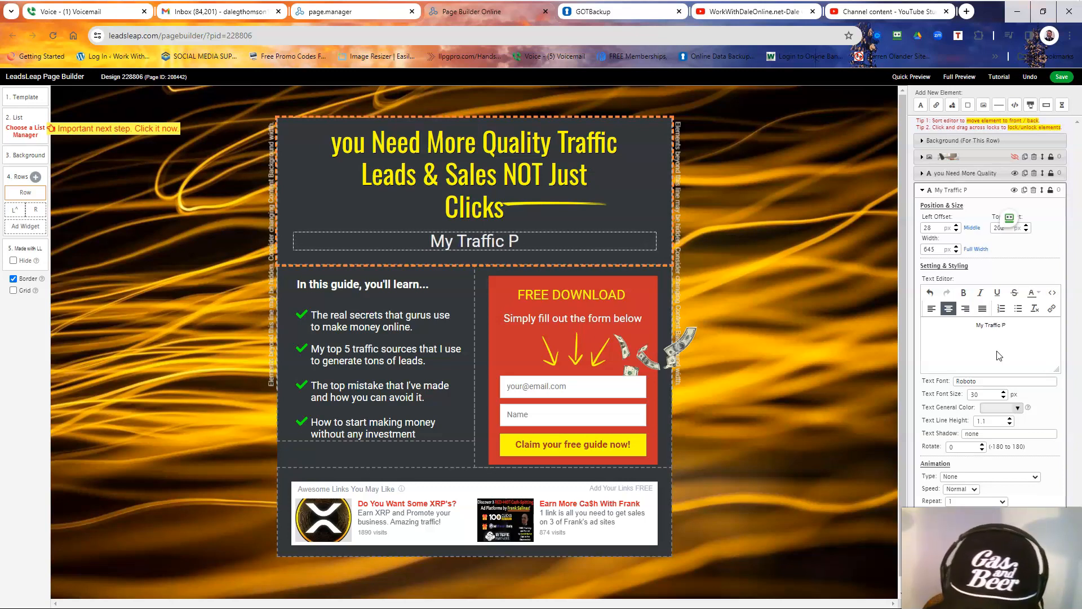
type("rosperity")
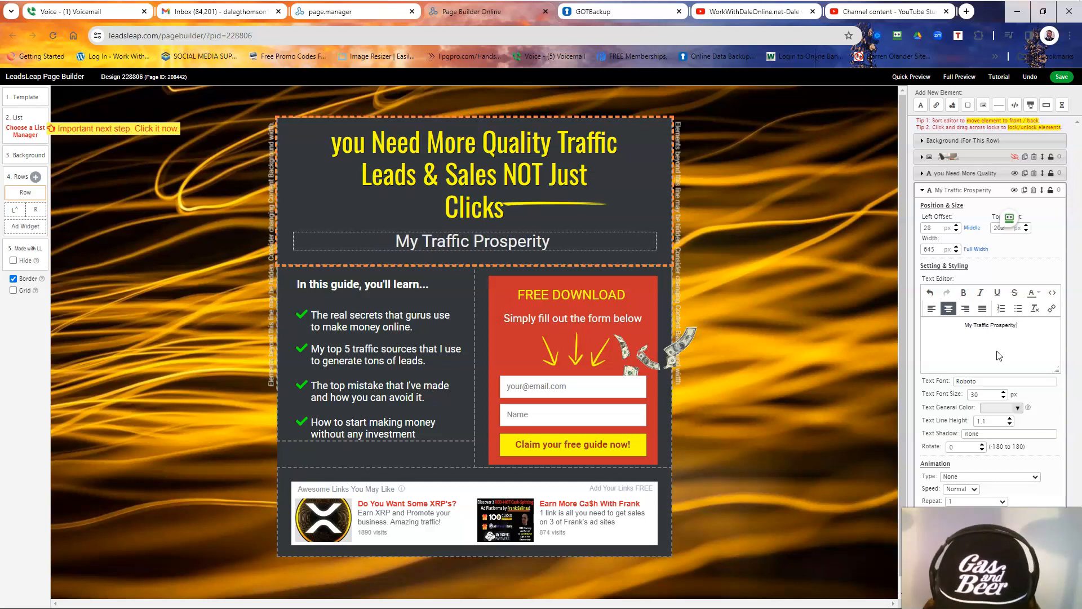
key("ctrl+f")
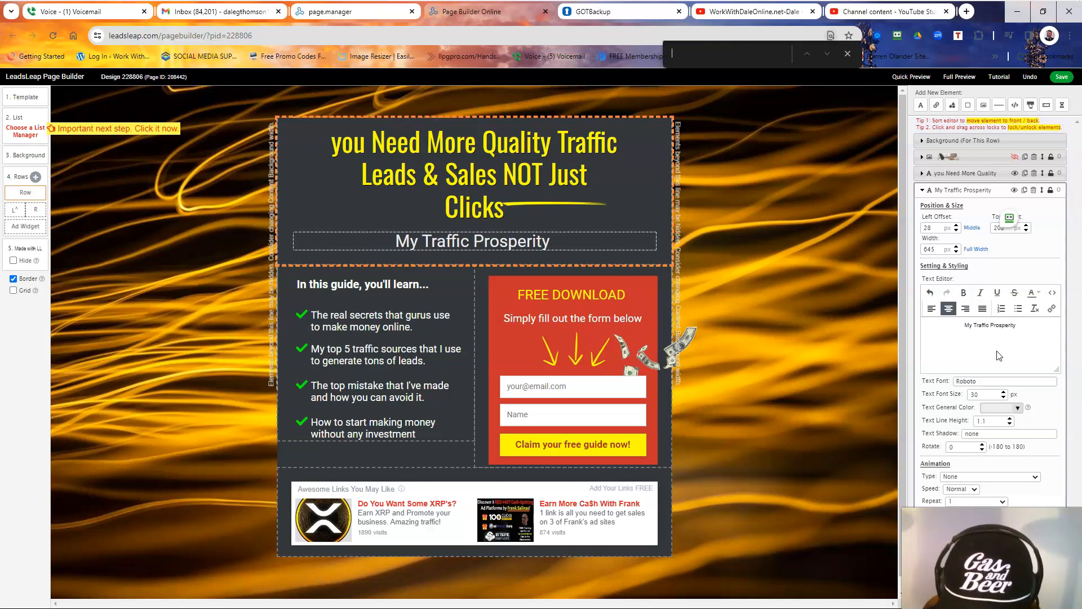
type("uide")
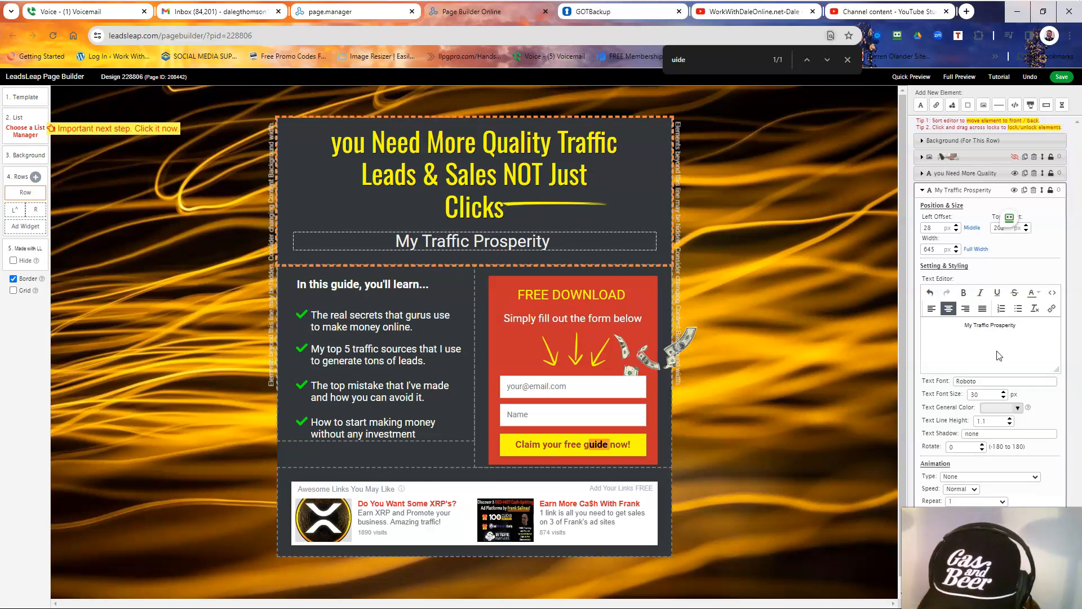
type(" Ca")
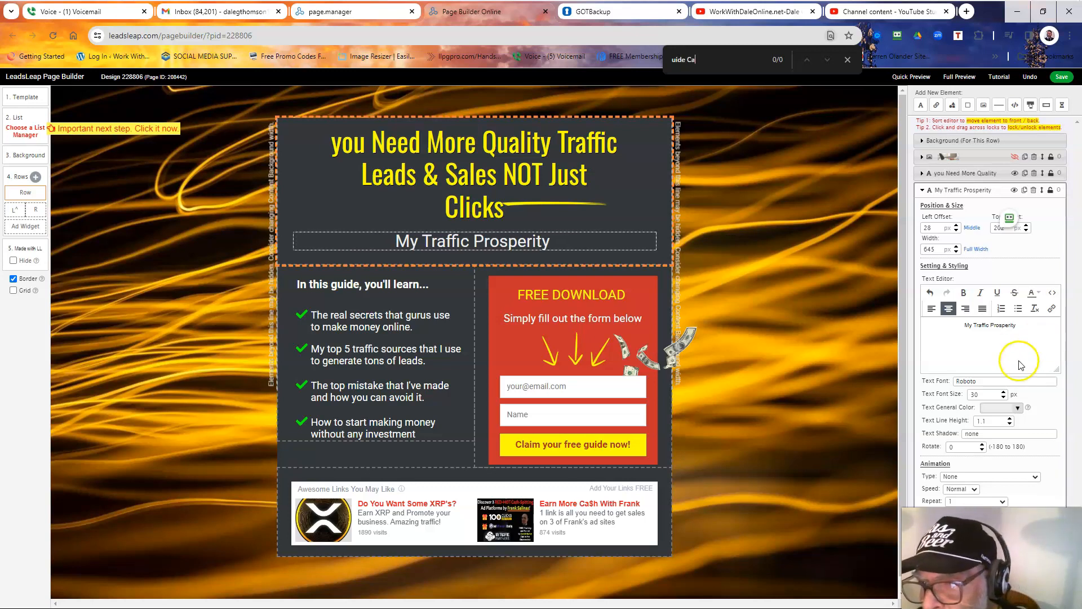
- Extend the subheadline's first line with "Guide Can Help" after "My Traffic Prosperity"
left_click(1014, 331)
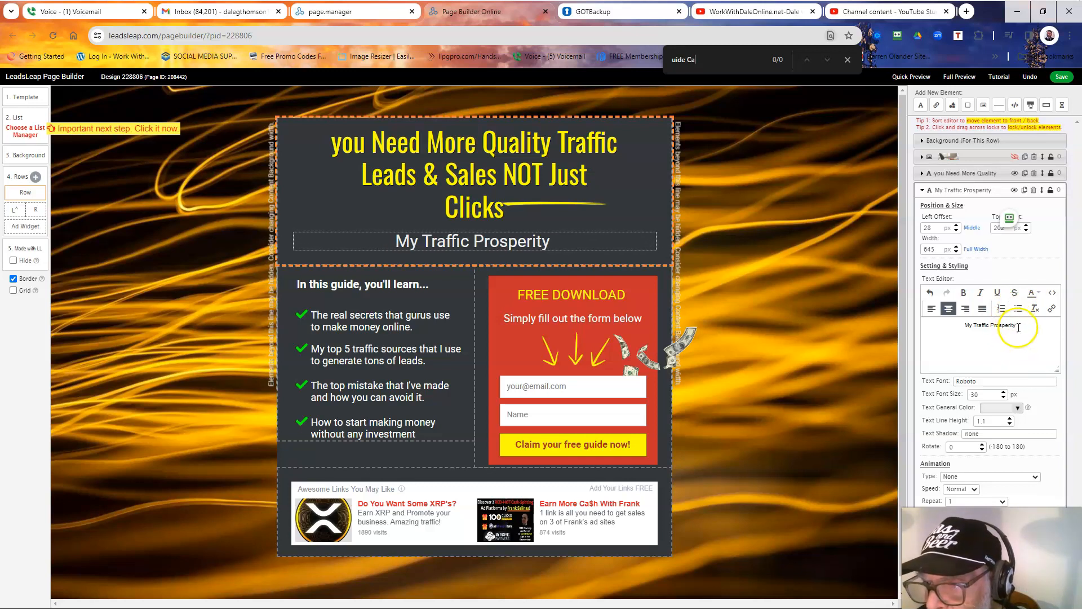
type("Guide")
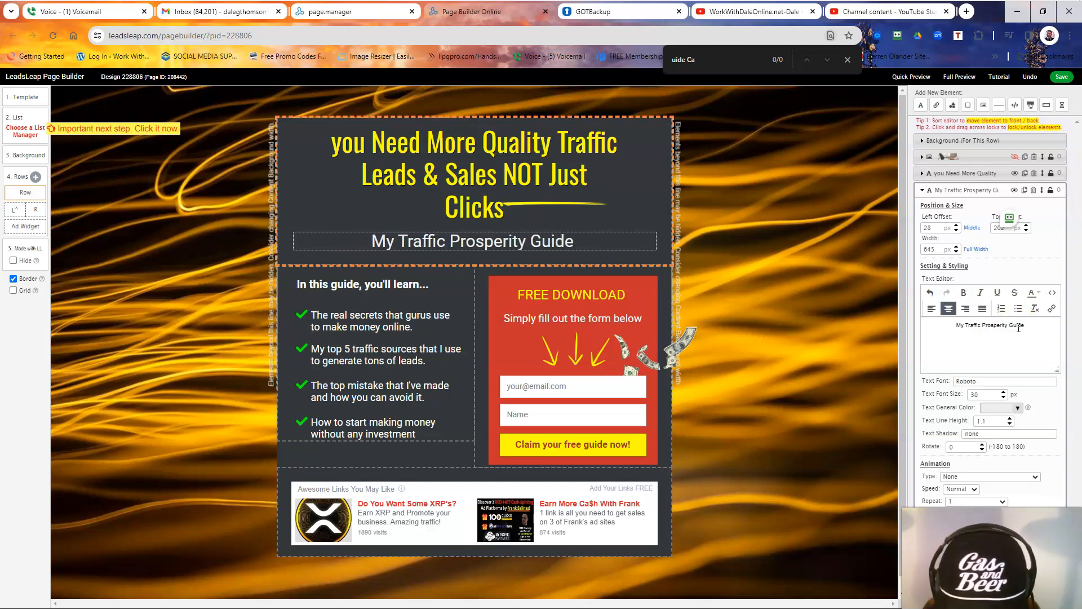
type(" Ca")
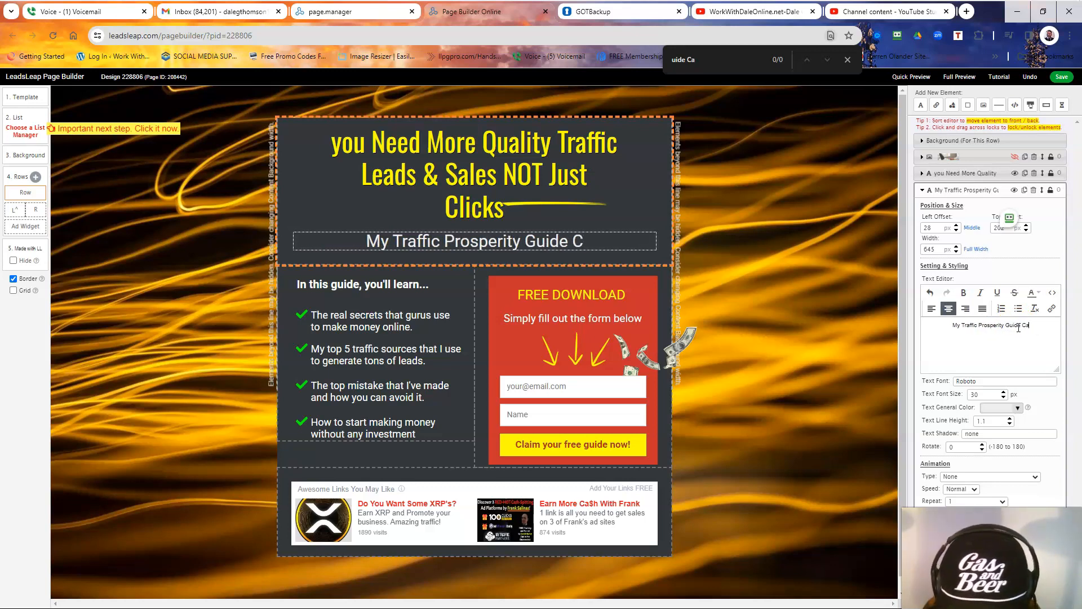
type("n ")
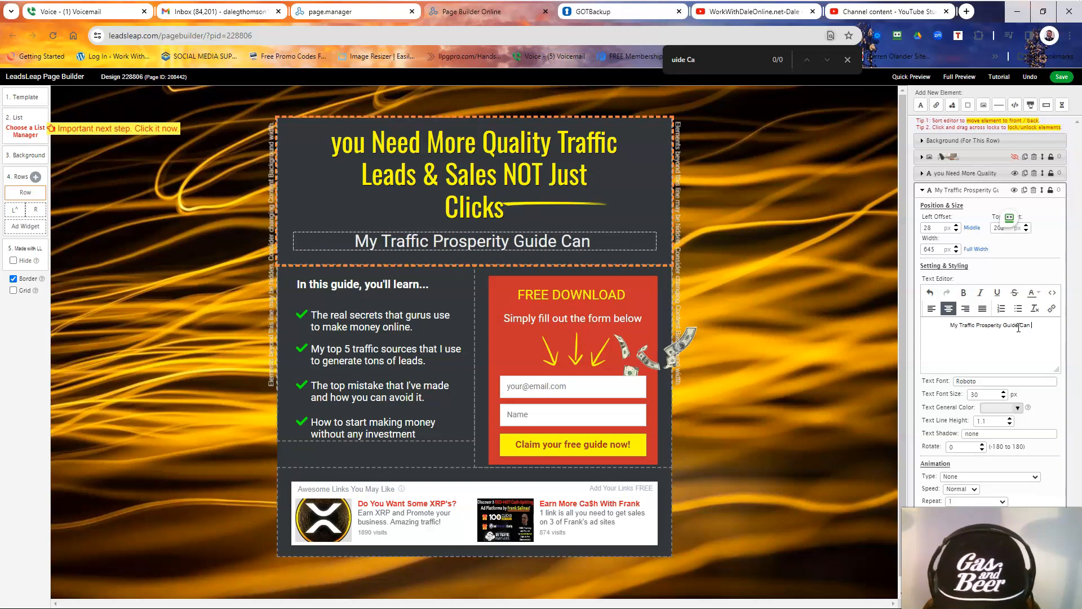
type("Help")
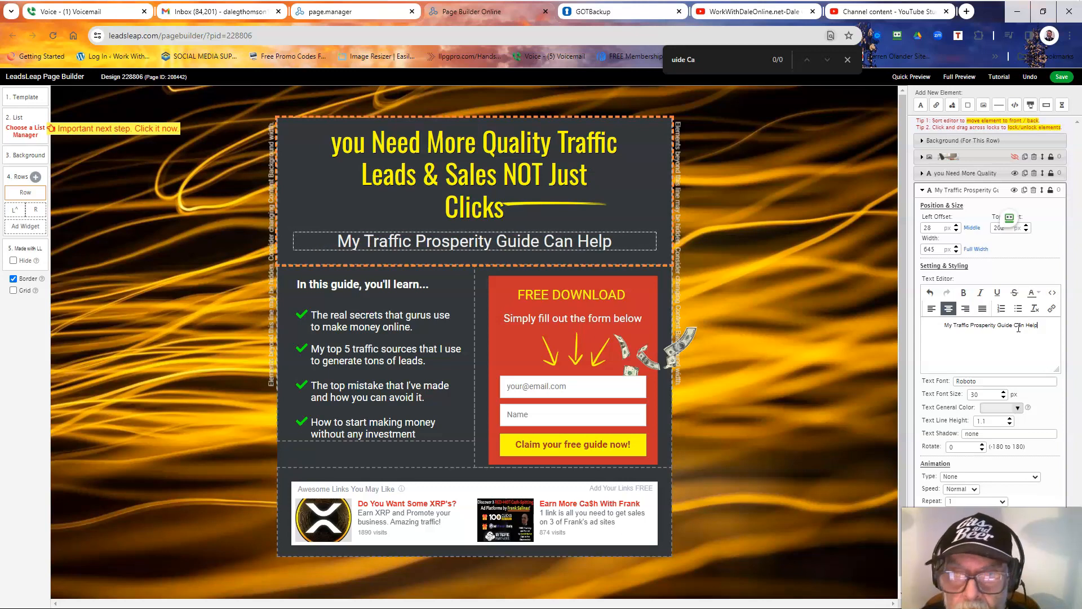
- Add a second line to the subheadline reading "Just Input Your Name & Best Email"
key("Return")
type("Just")
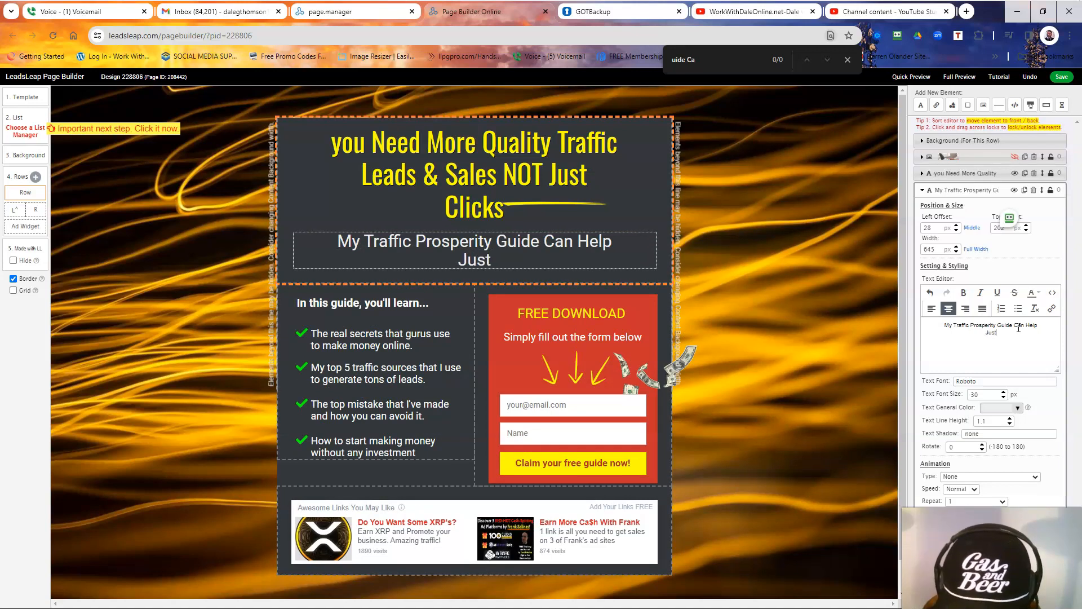
type(" I")
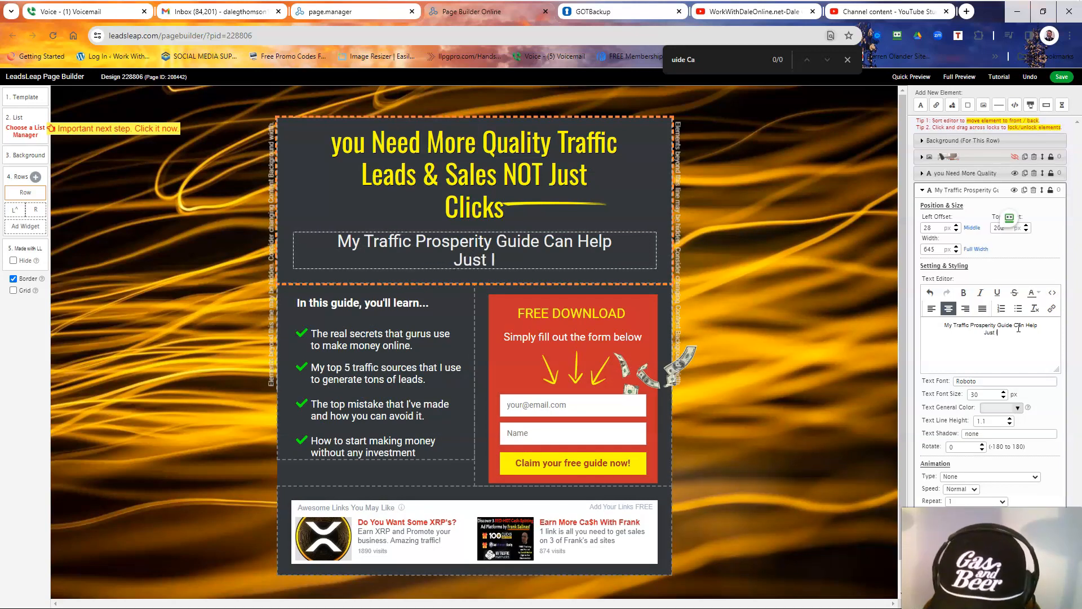
type("nput Your")
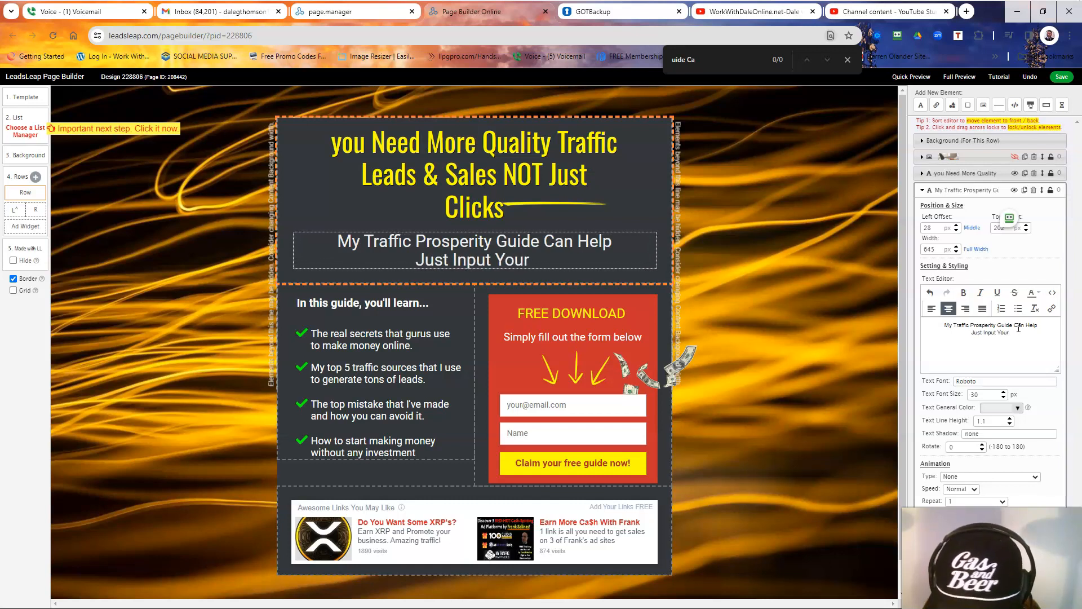
type(" Name")
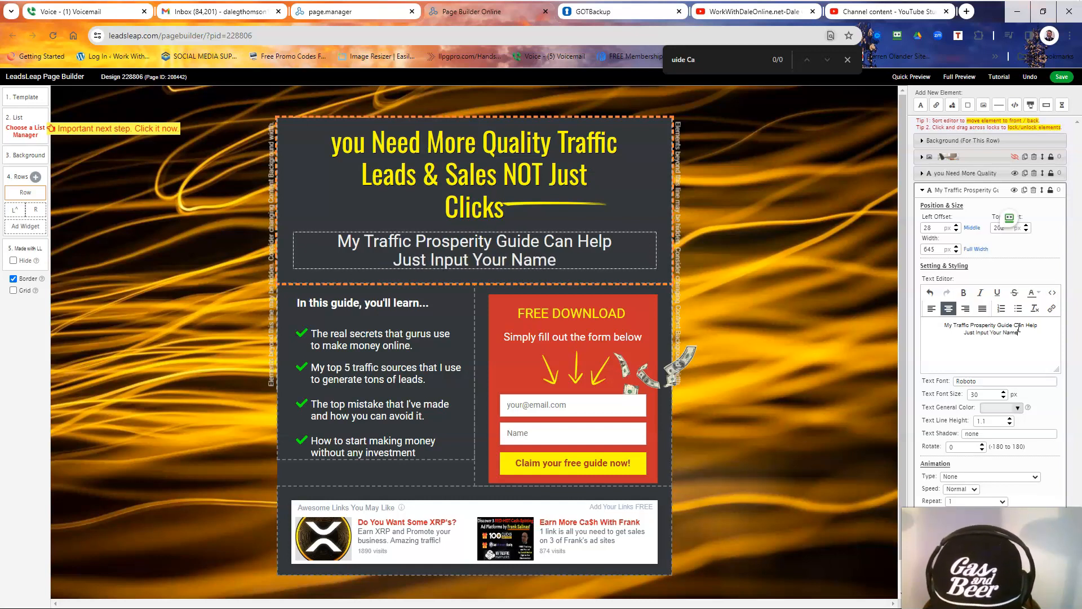
type(" &")
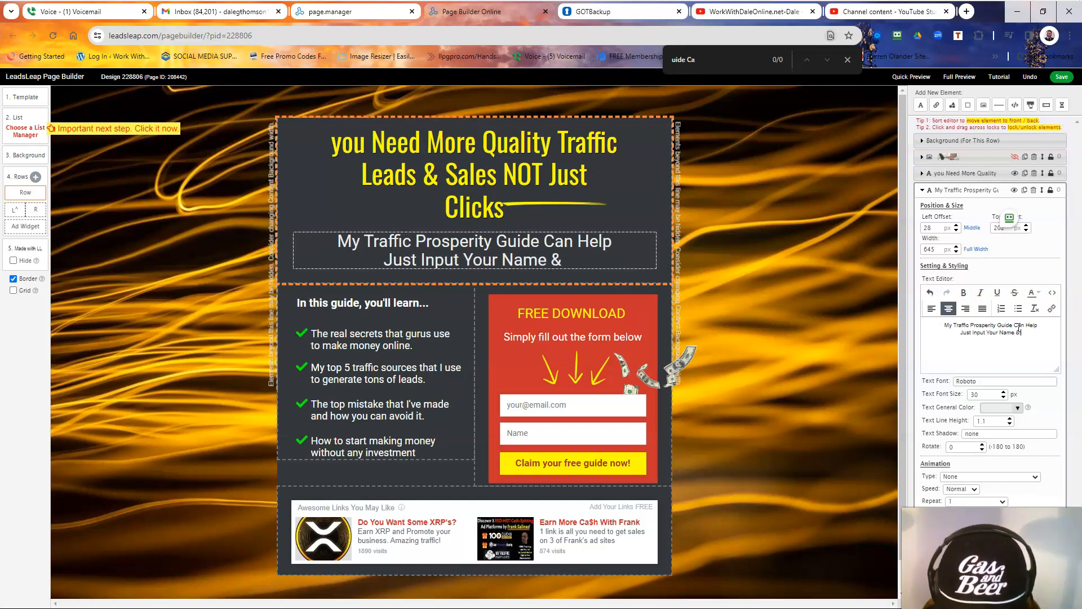
type(" Sest Email ")
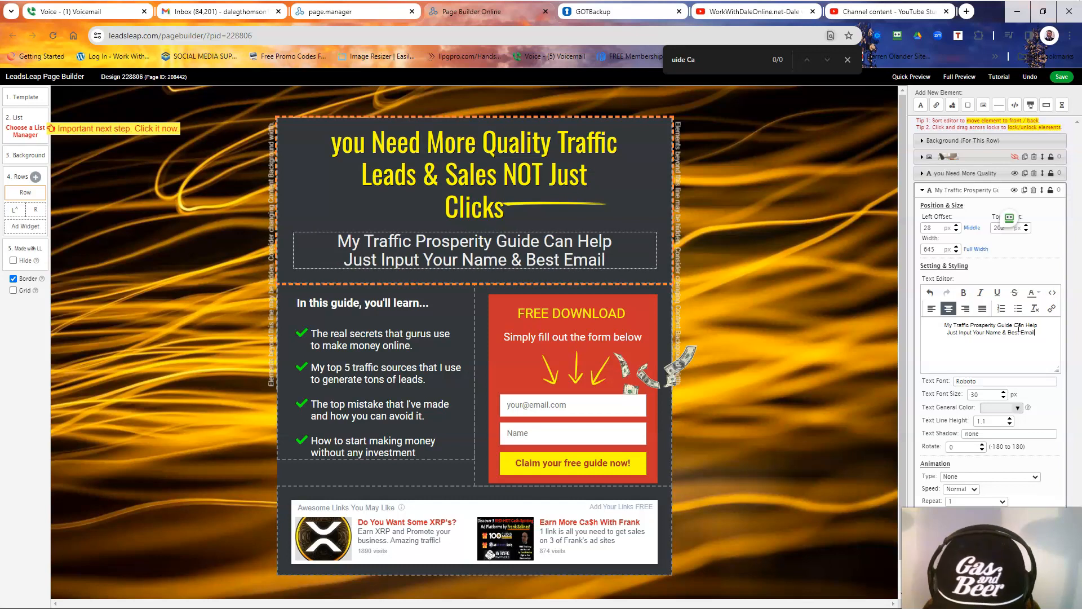
- Continue the subheadline's second line with "Below For Free" and put "Access" on a new line
type("Be")
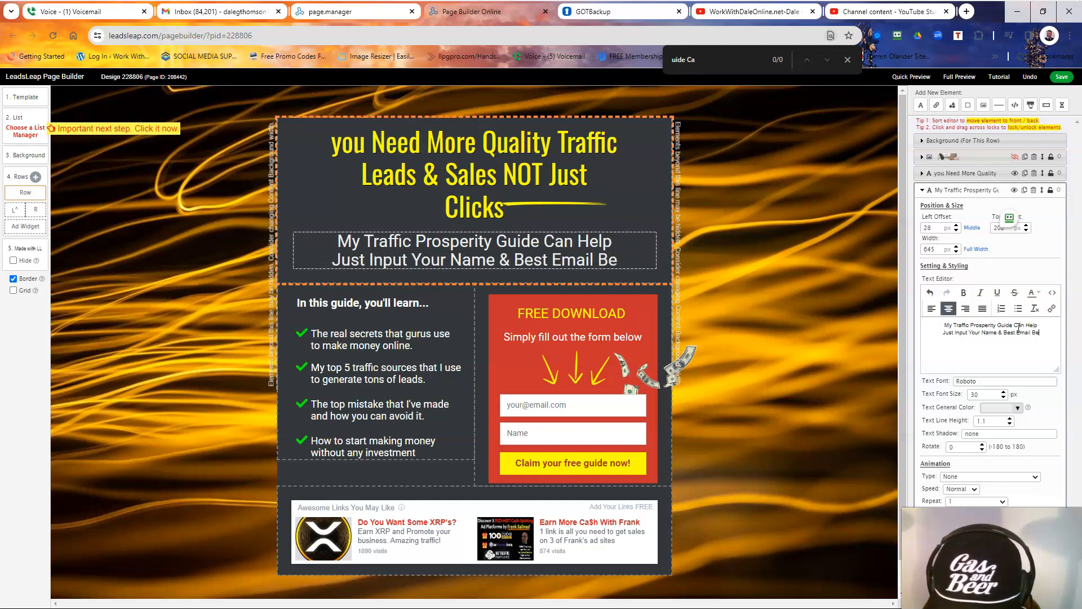
type("low")
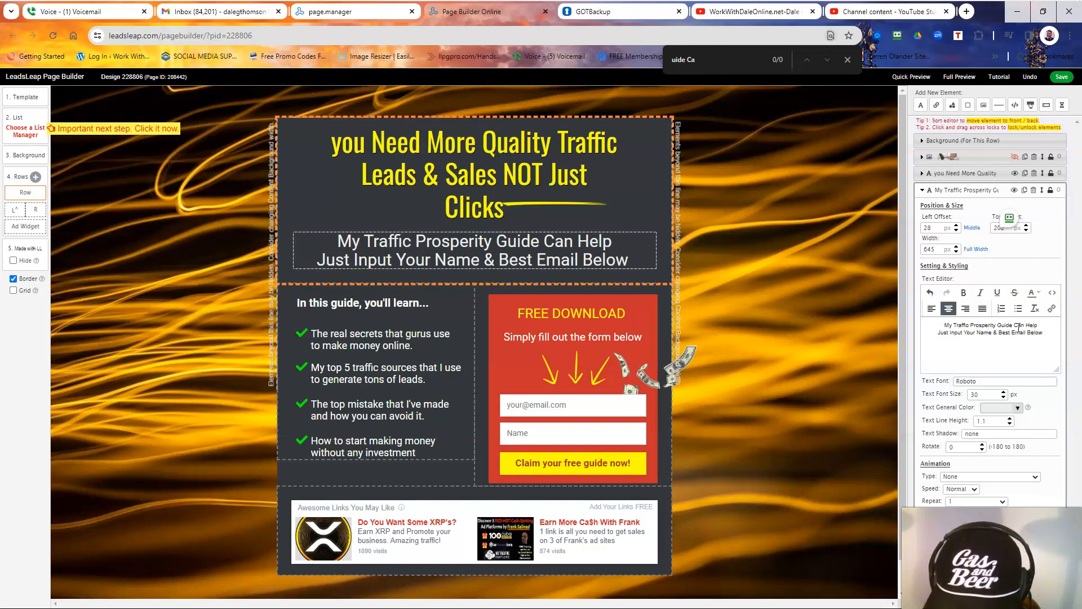
type(" For")
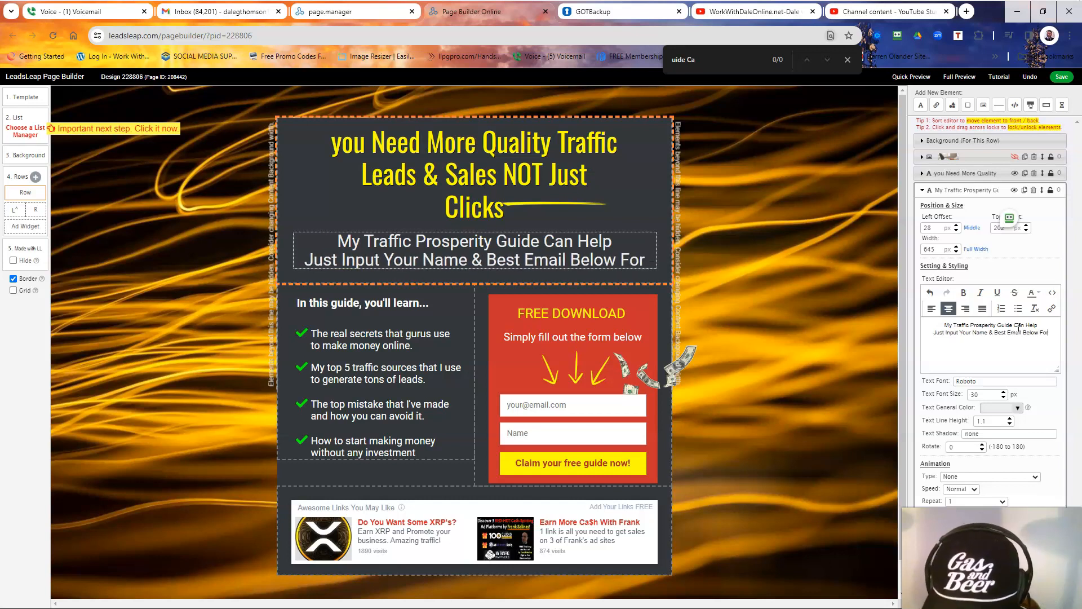
type(" Free")
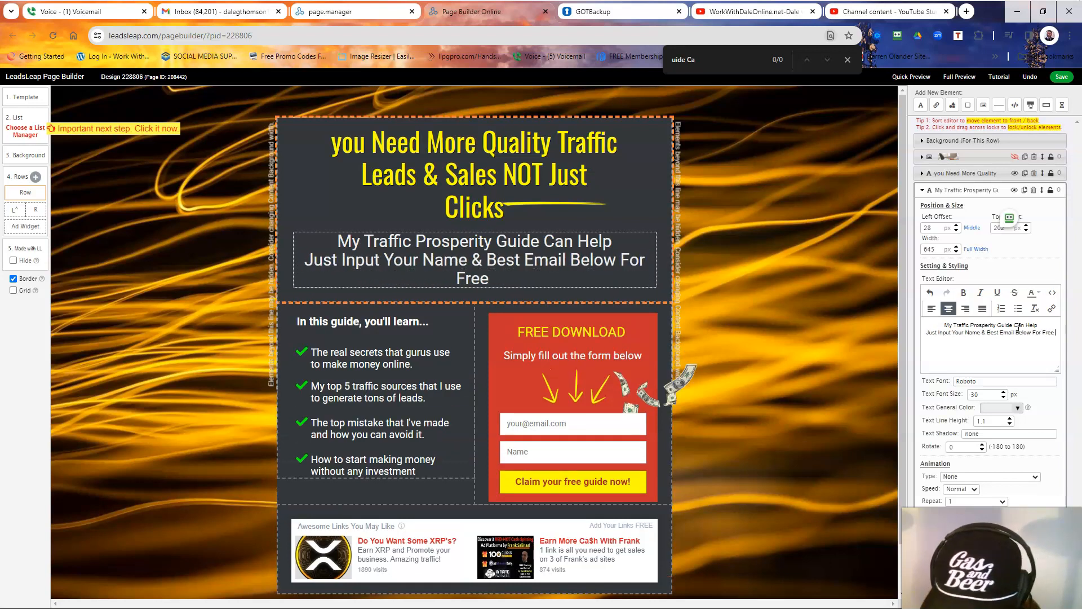
key("Return")
type("Access")
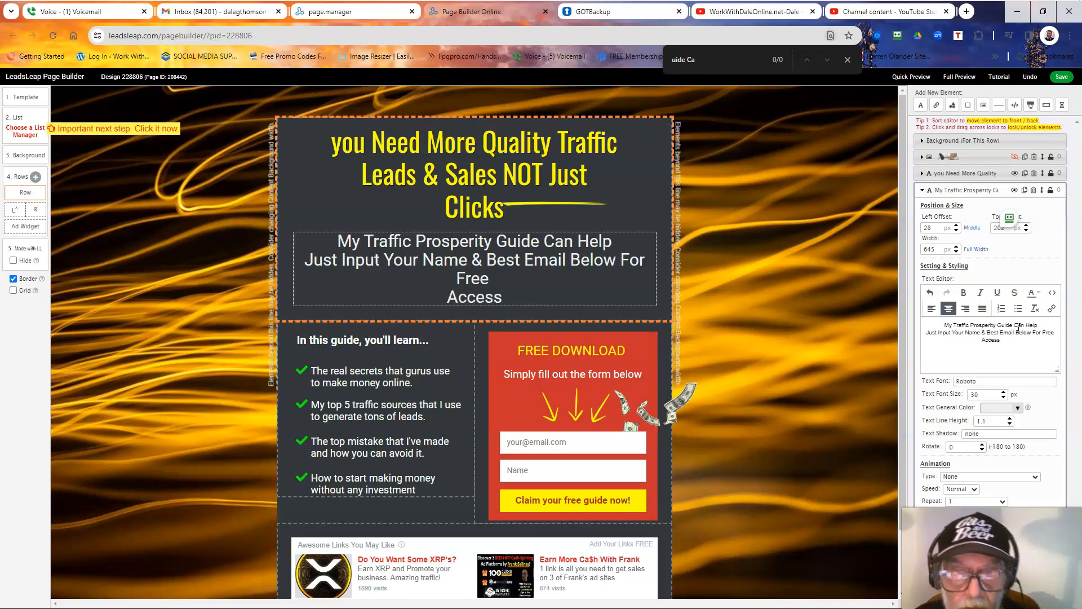
- Remove the line break before "Access" in the subheadline so it follows "Free" directly
left_click(556, 242)
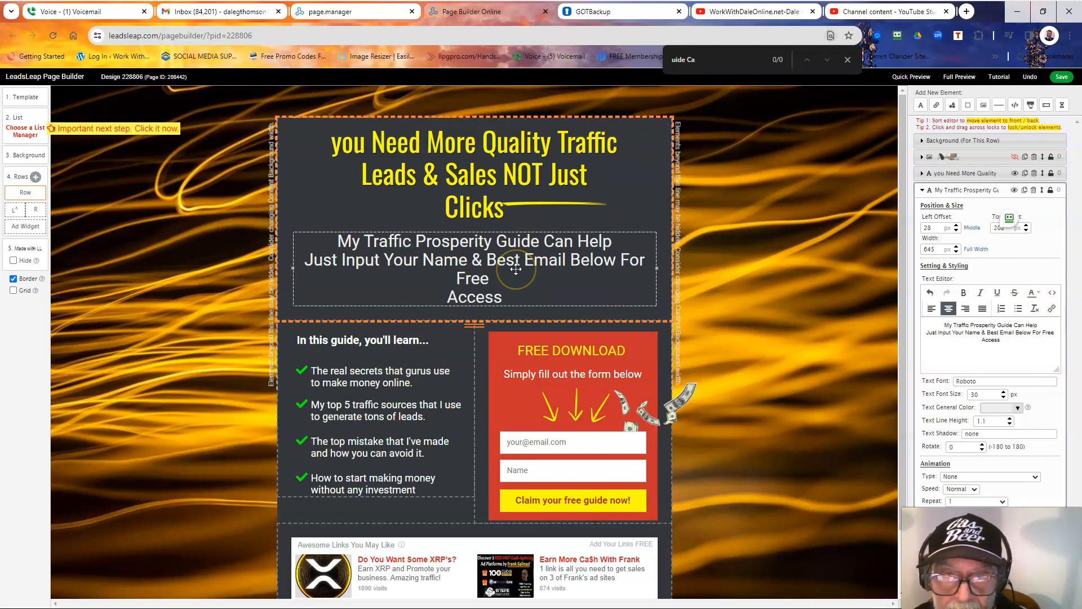
left_click(990, 333)
left_click(984, 343)
key("BackSpace")
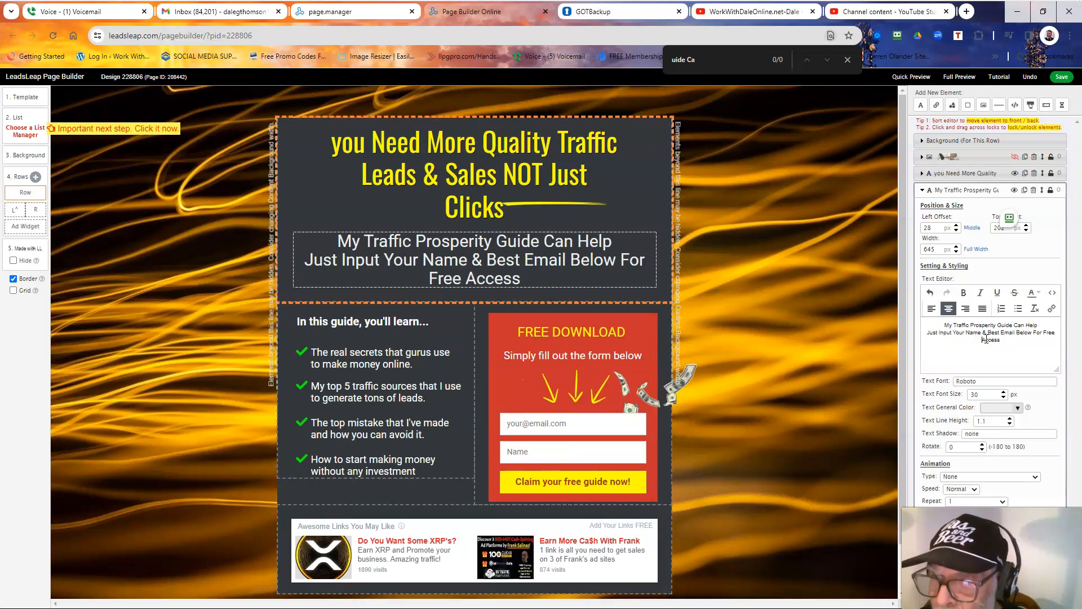
key("BackSpace")
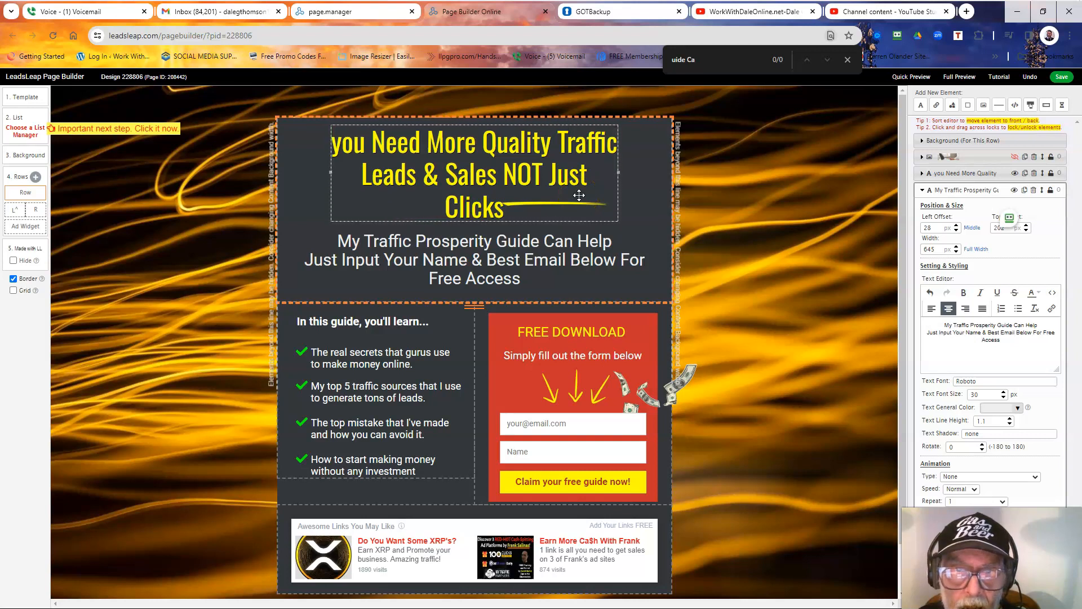
left_click(445, 392)
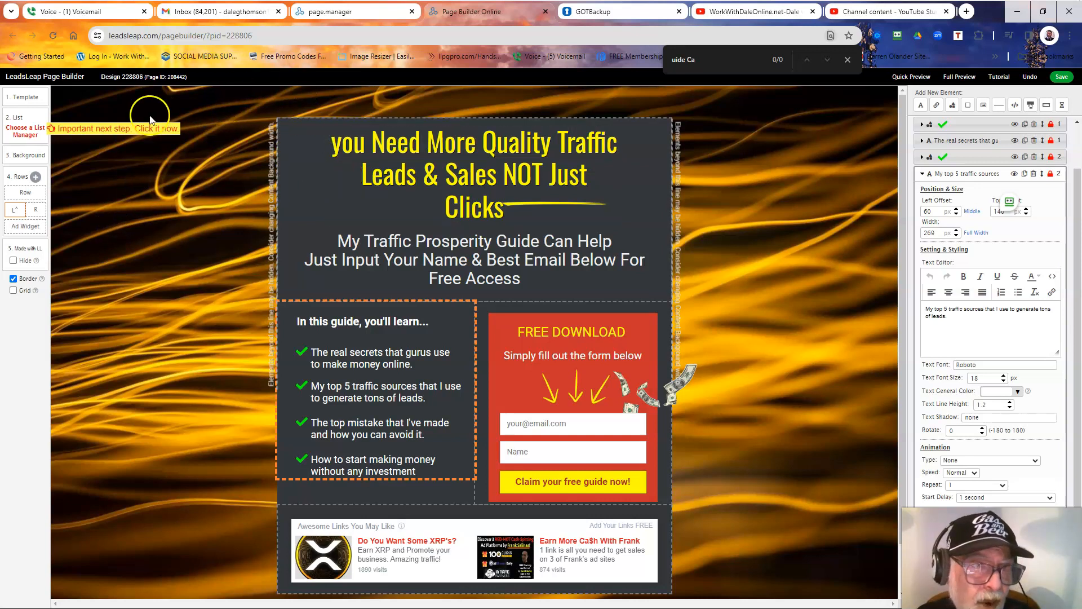
- Connect the landing page's opt-in form to the SendSteed list "TRAFFIC PROSPERITY" and return to the page design
left_click(30, 136)
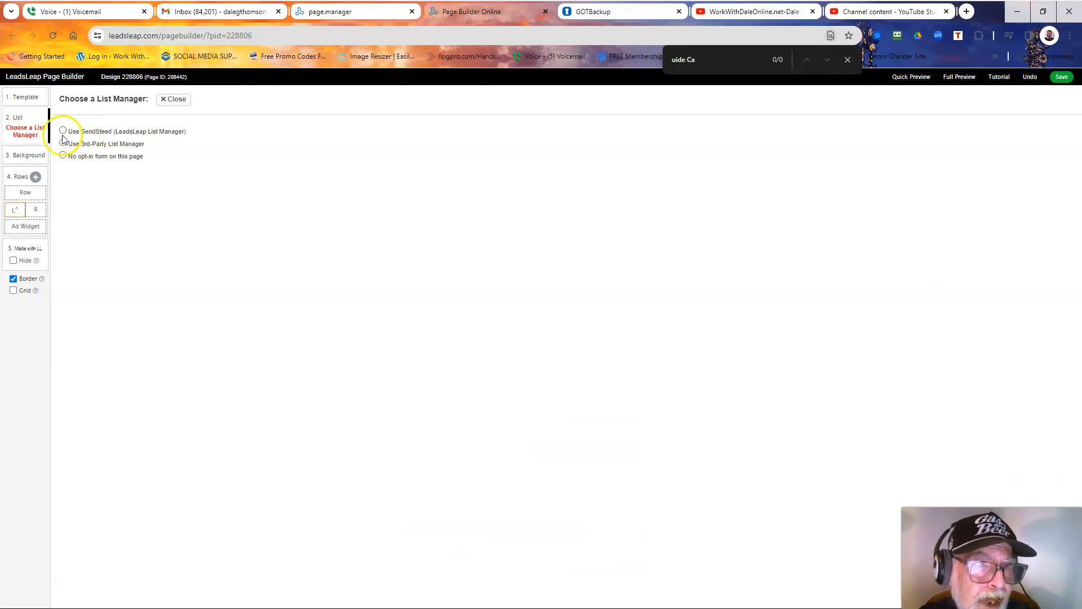
left_click(63, 131)
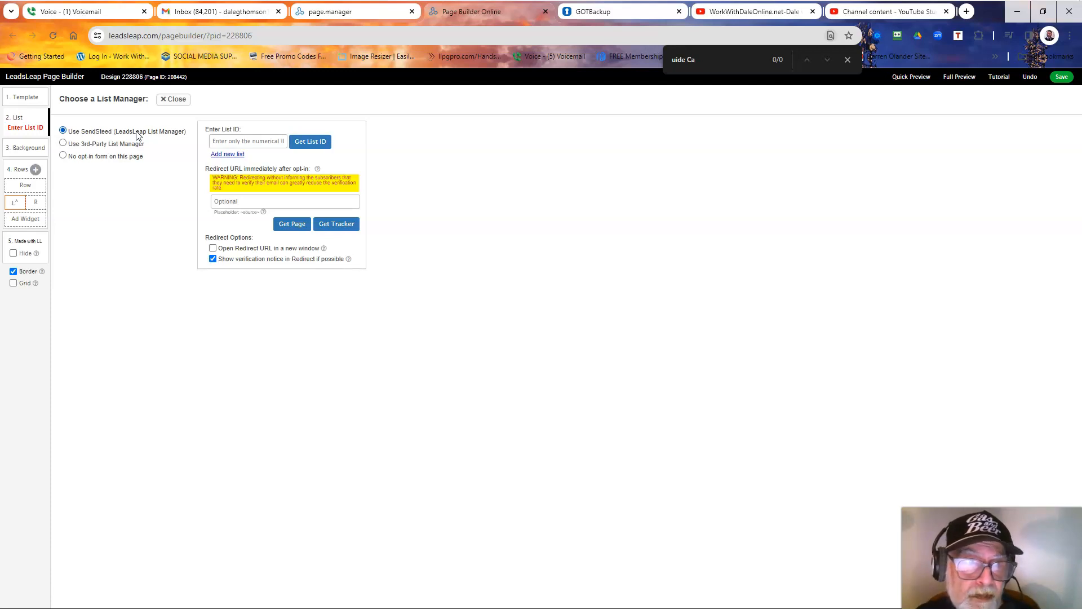
left_click(309, 145)
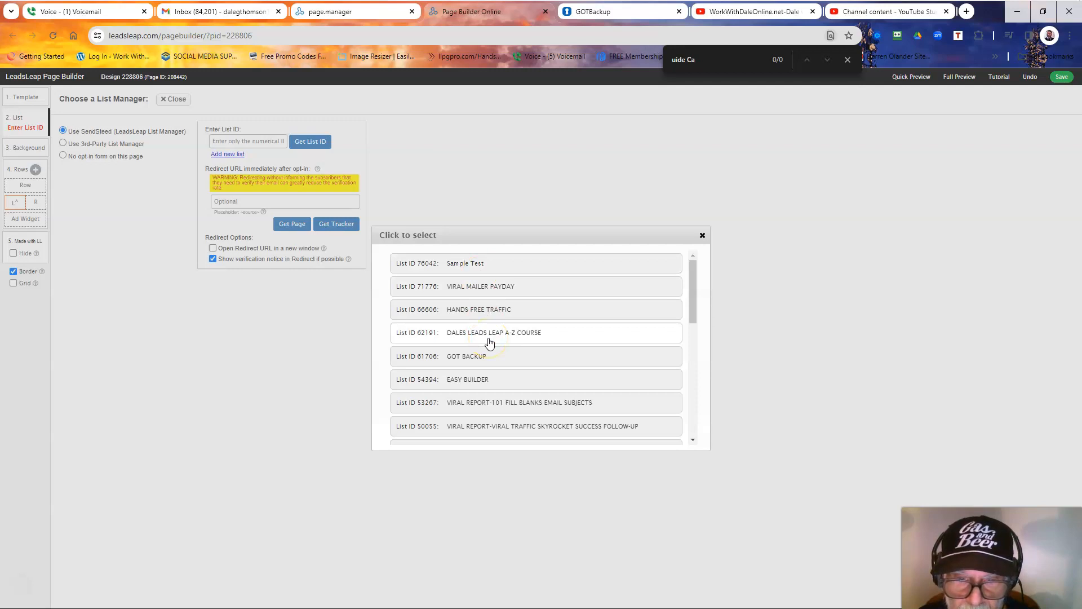
scroll(490, 342, "down", 3)
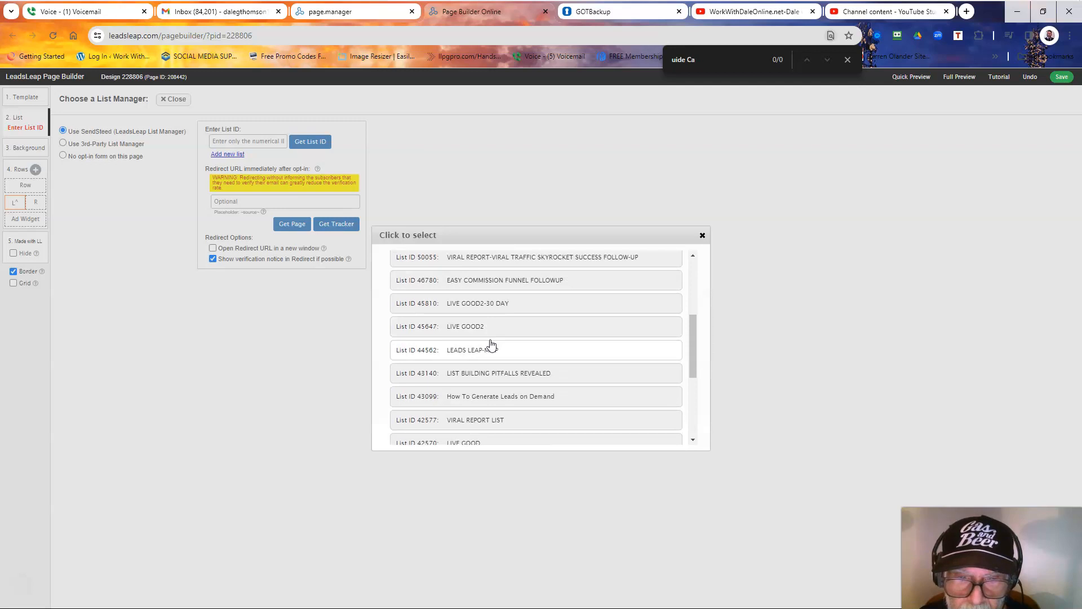
scroll(491, 345, "down", 1)
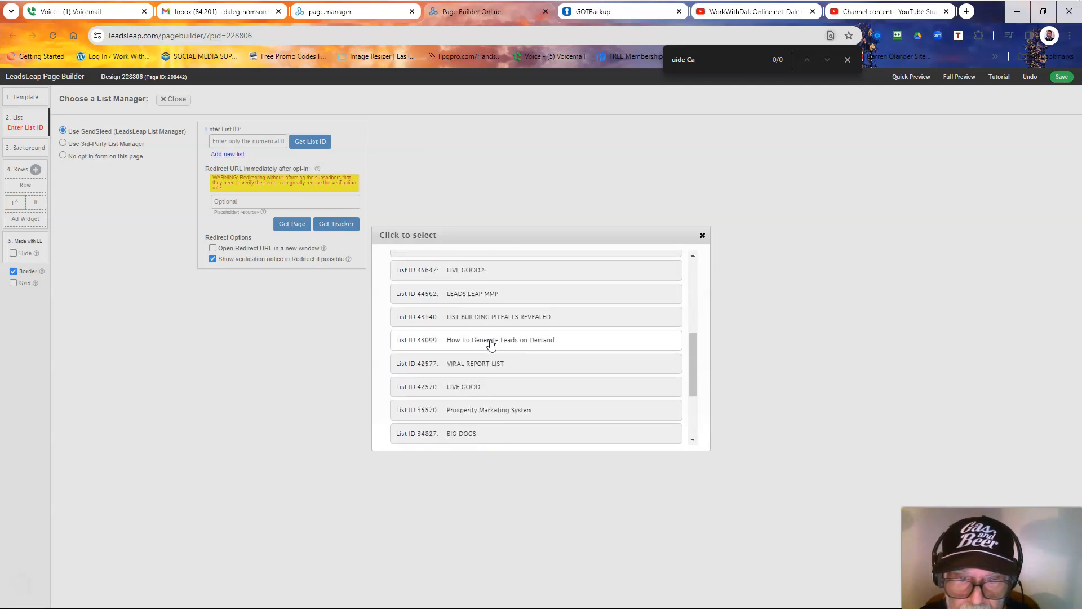
scroll(492, 345, "down", 2)
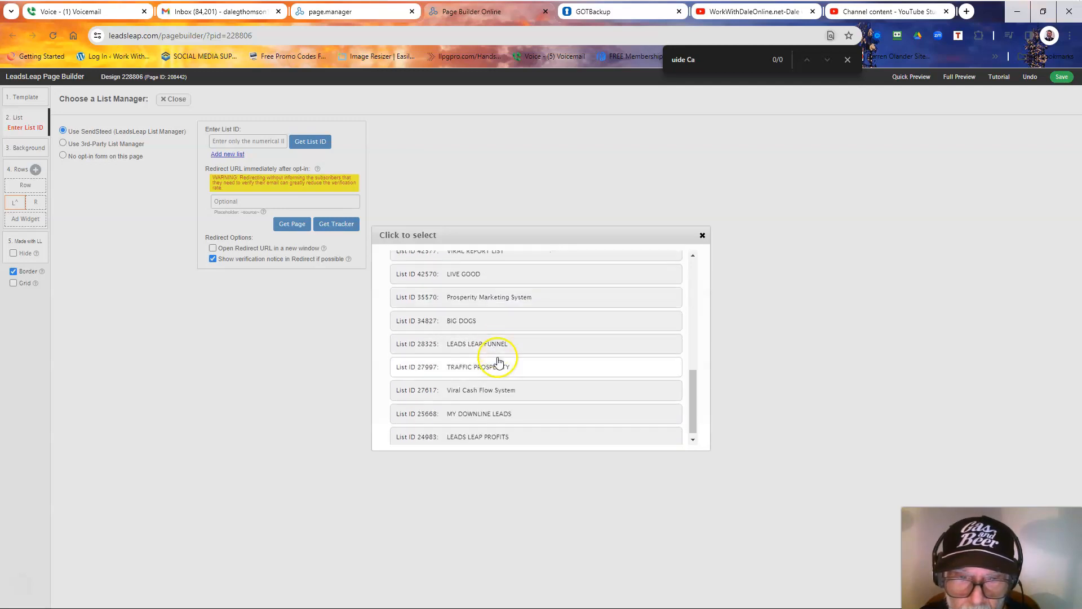
left_click(503, 368)
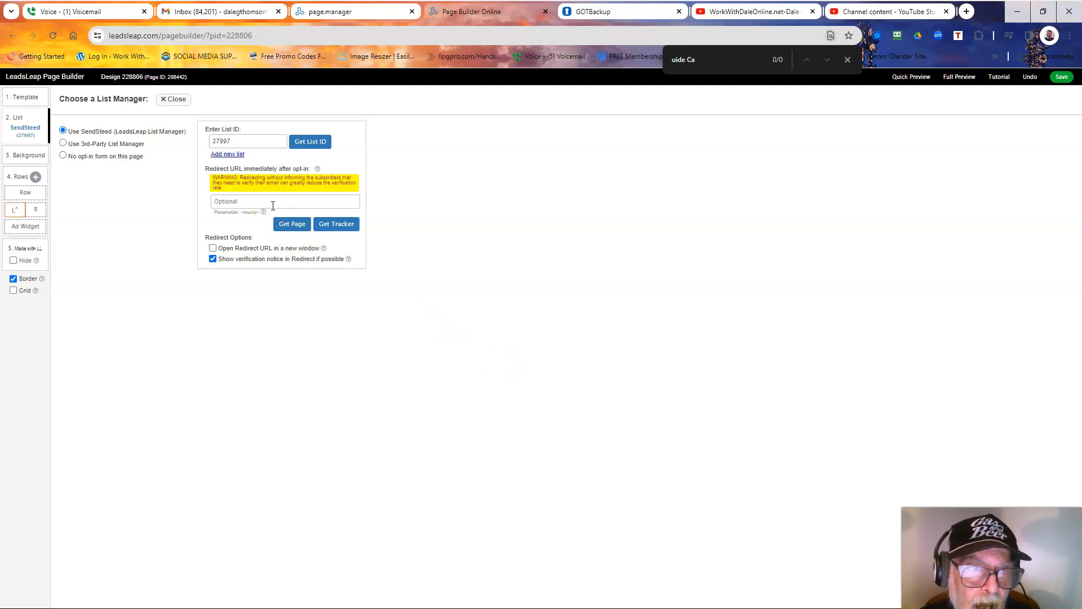
left_click(174, 99)
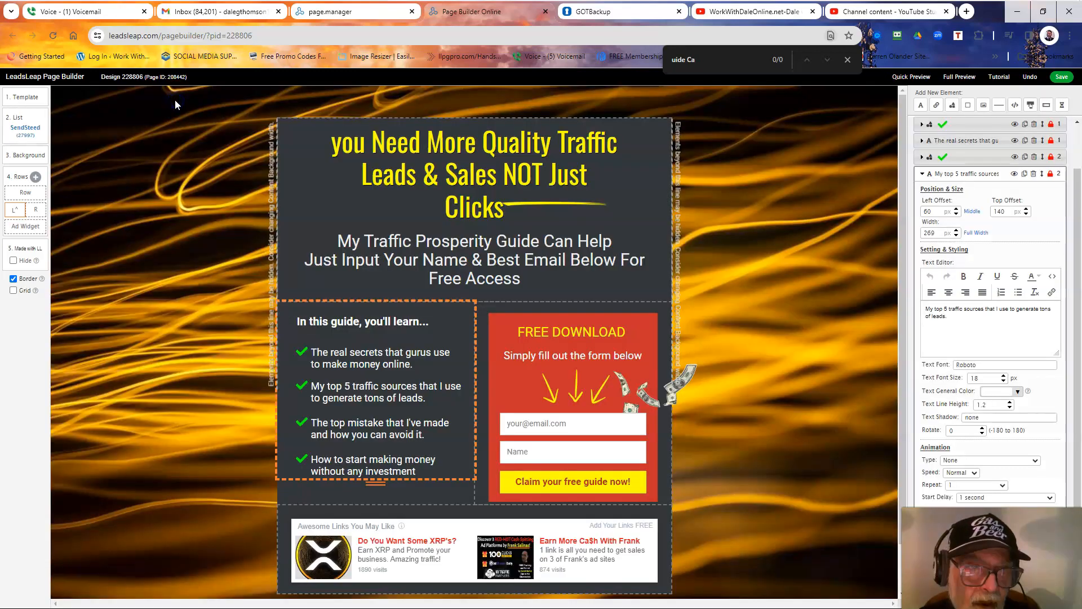
left_click(50, 142)
left_click(39, 133)
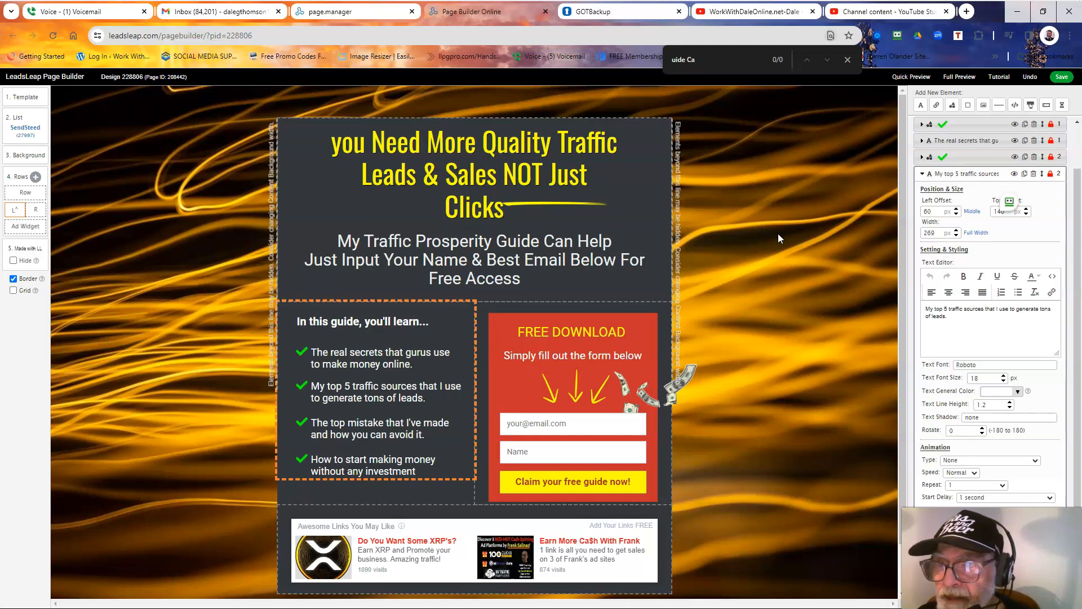
- Save the landing page design, dismiss the message and close the page builder
left_click(1063, 80)
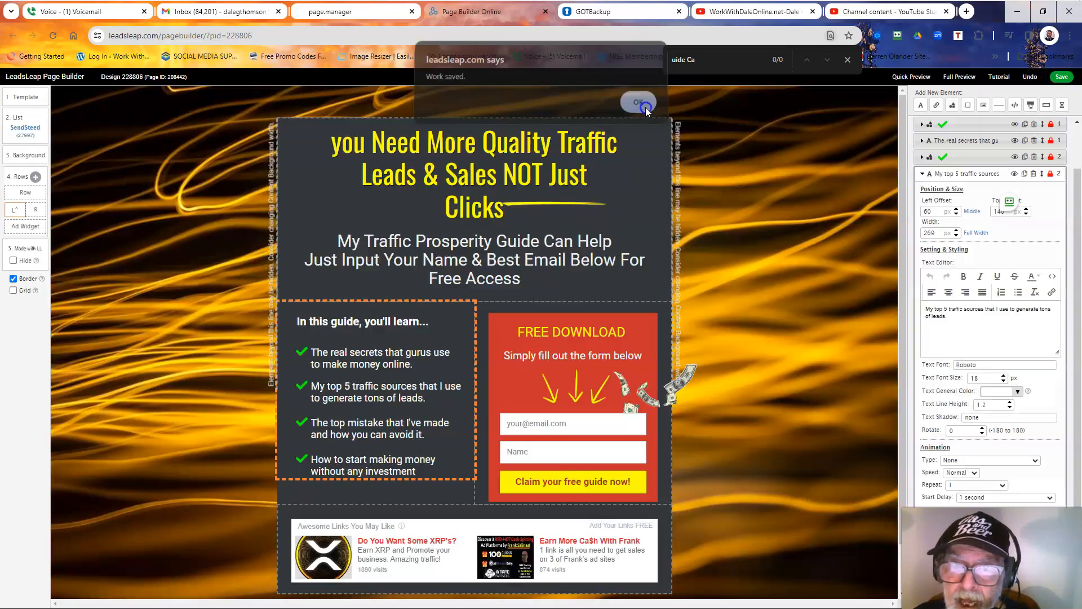
left_click(642, 108)
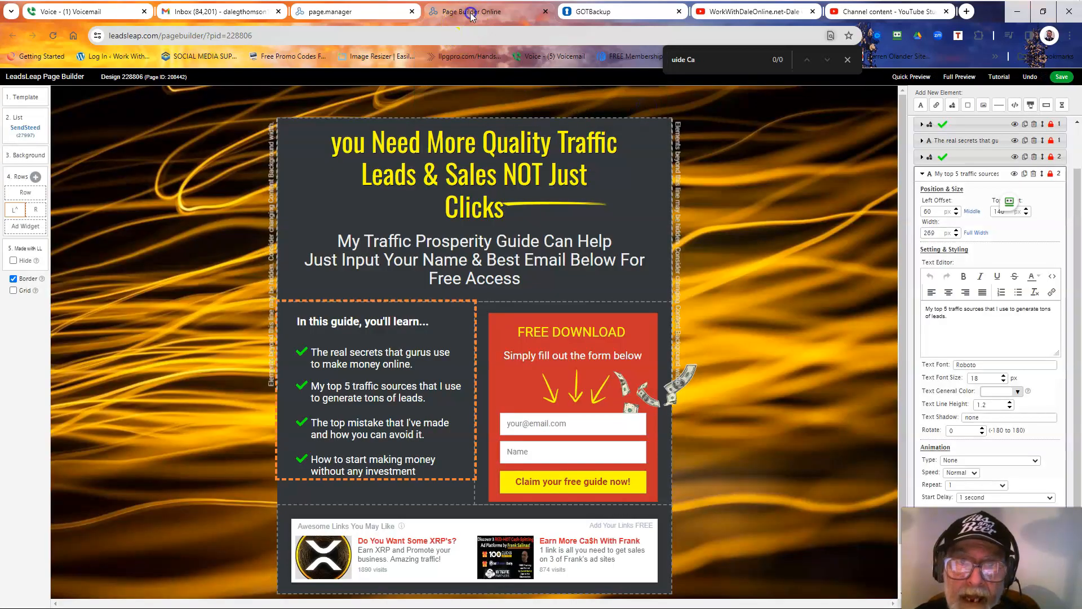
left_click(545, 11)
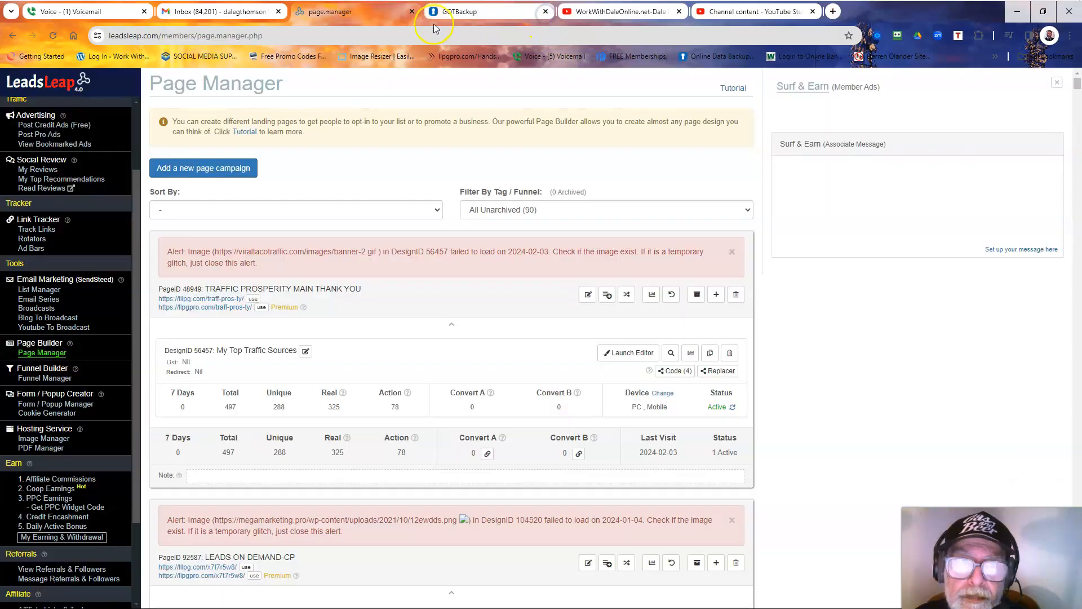
- Filter the page campaigns by the "Traffic Prosperity" tag and hide the page designs of TRAFFIC PROSPERITY MAIN THANK YOU
left_click(553, 209)
scroll(580, 418, "down", 1)
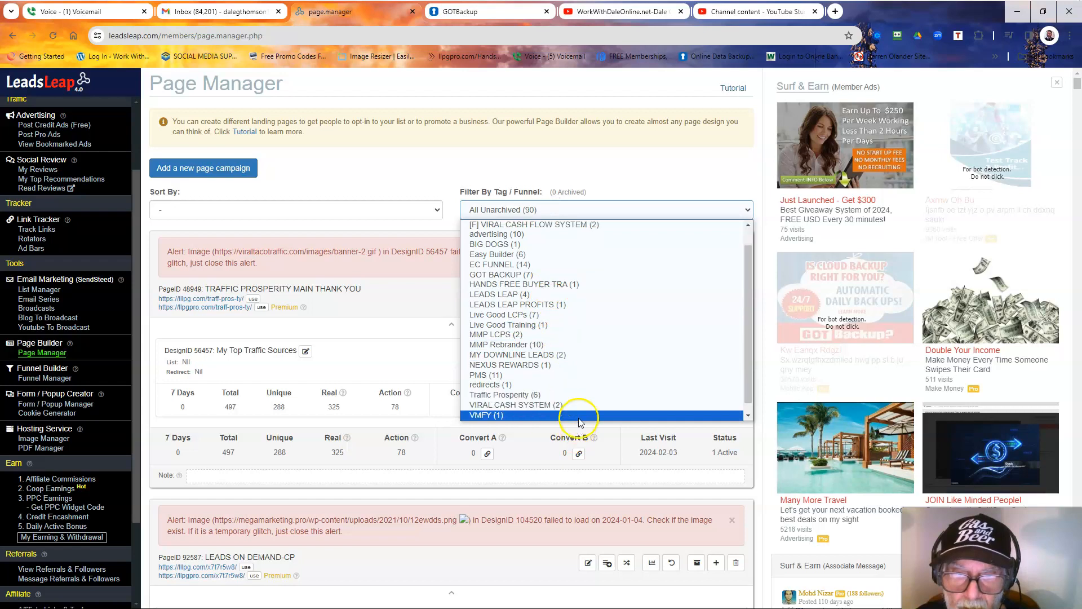
left_click(571, 394)
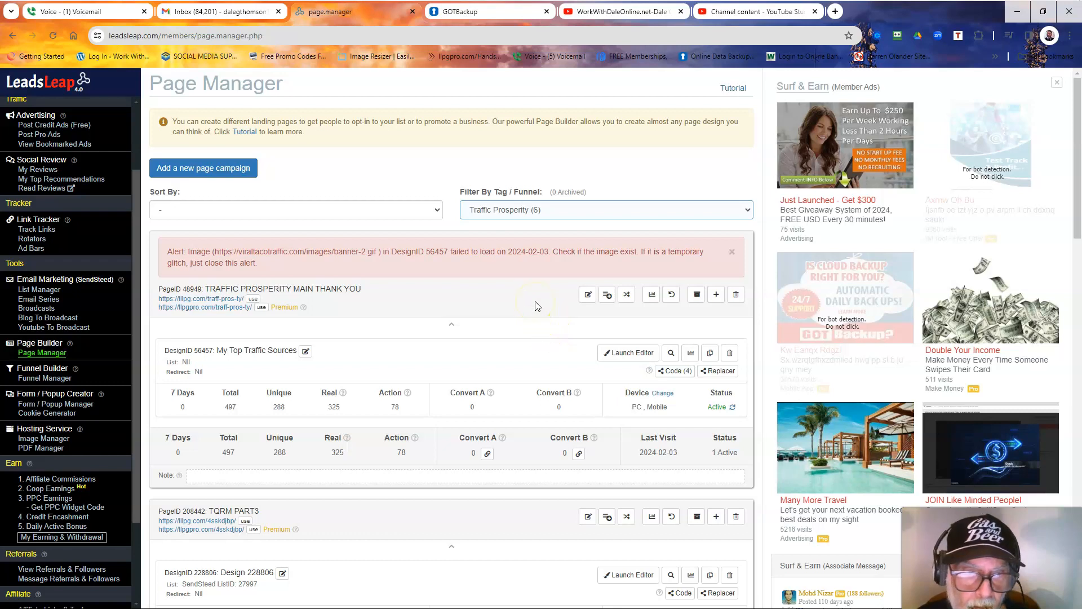
left_click(452, 329)
scroll(454, 336, "down", 1)
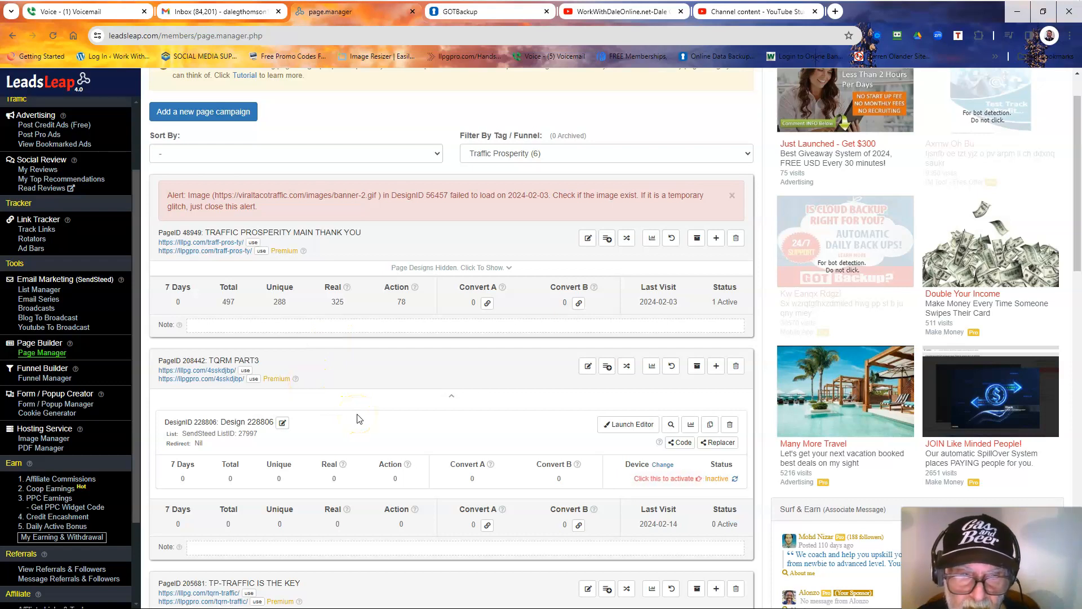
left_click(332, 382)
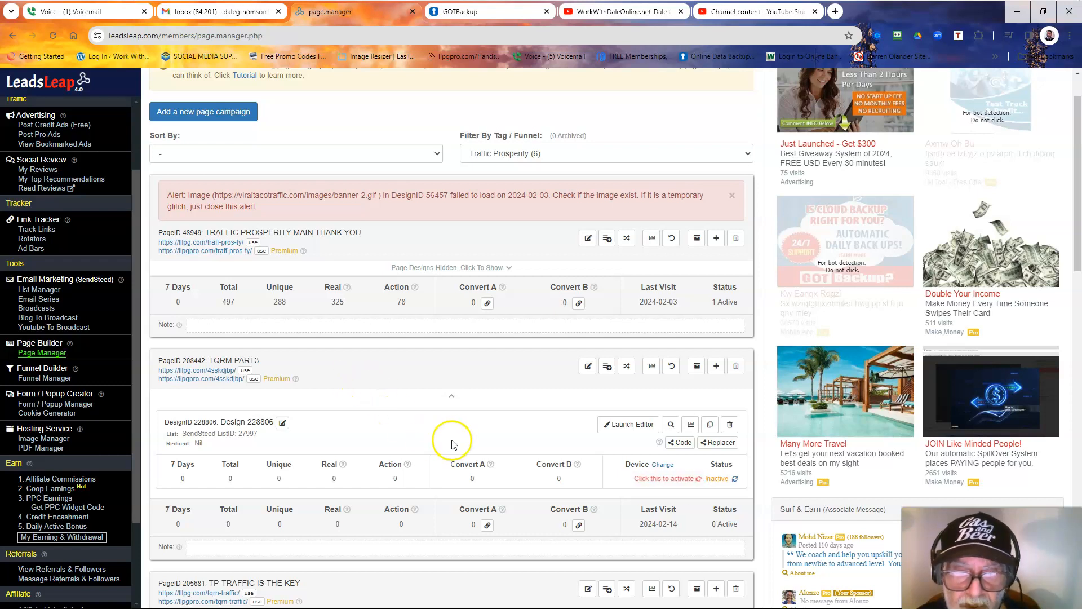
left_click(489, 408)
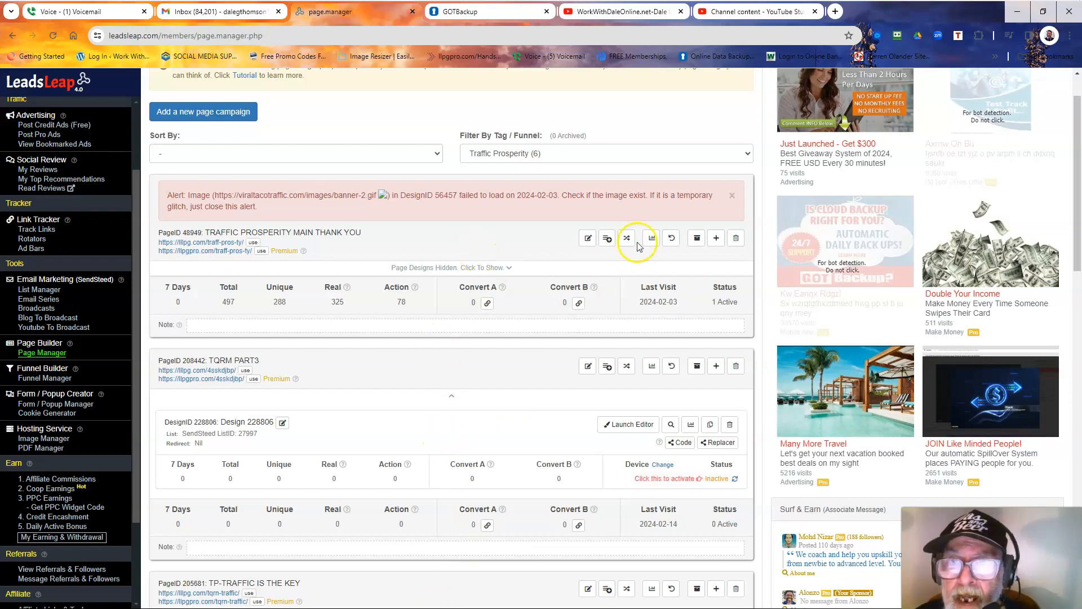
- Switch to YouTube Studio, open the video "Leads Leap-How To Create a List To Generate Leads in Leads Leap 2024" on YouTube and pause it
left_click(745, 17)
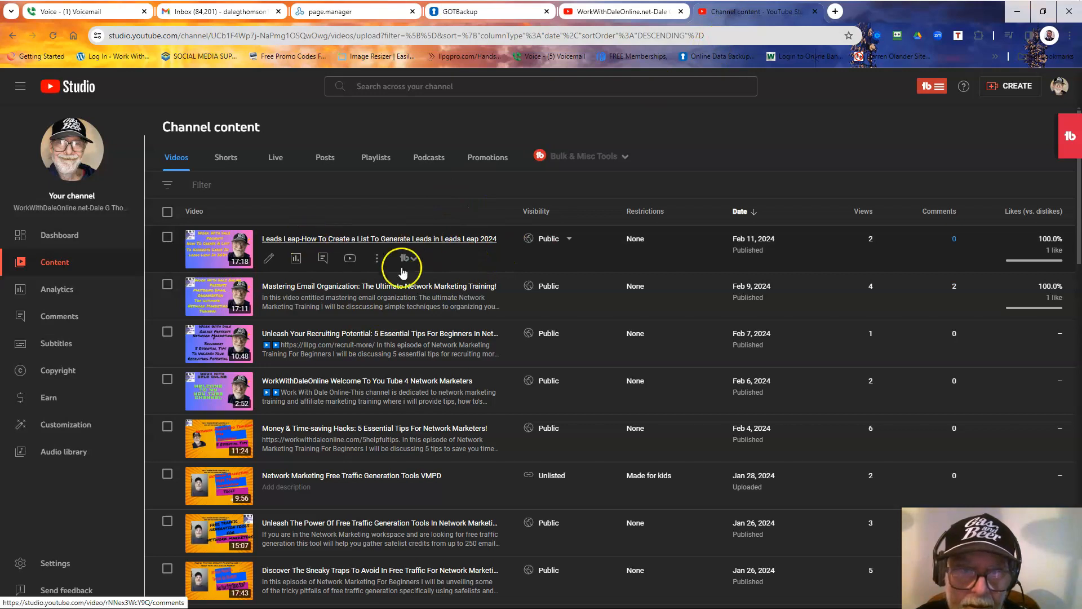
left_click(350, 261)
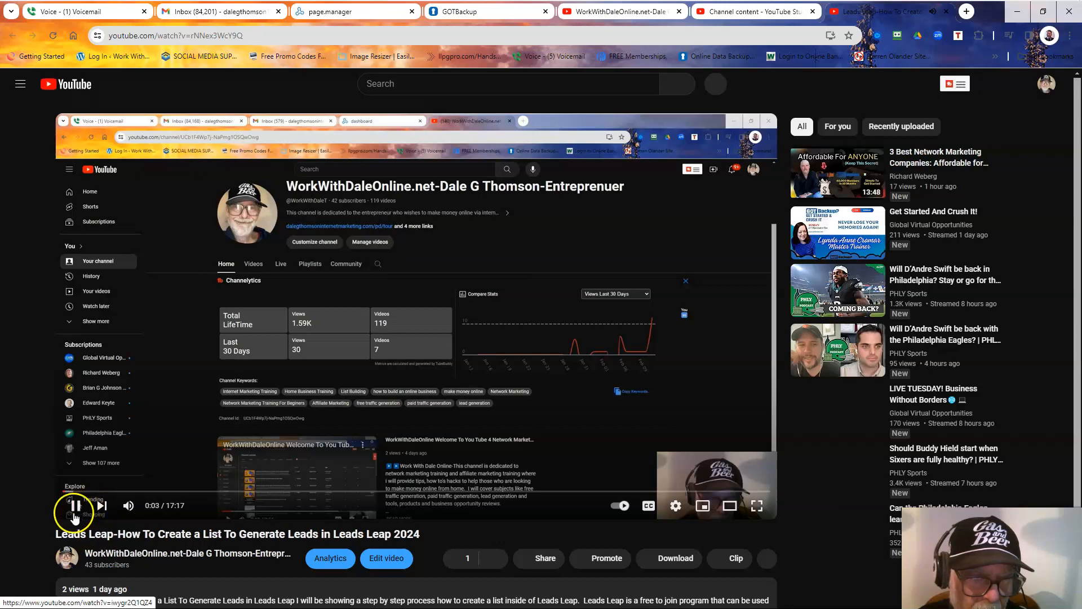
left_click(75, 506)
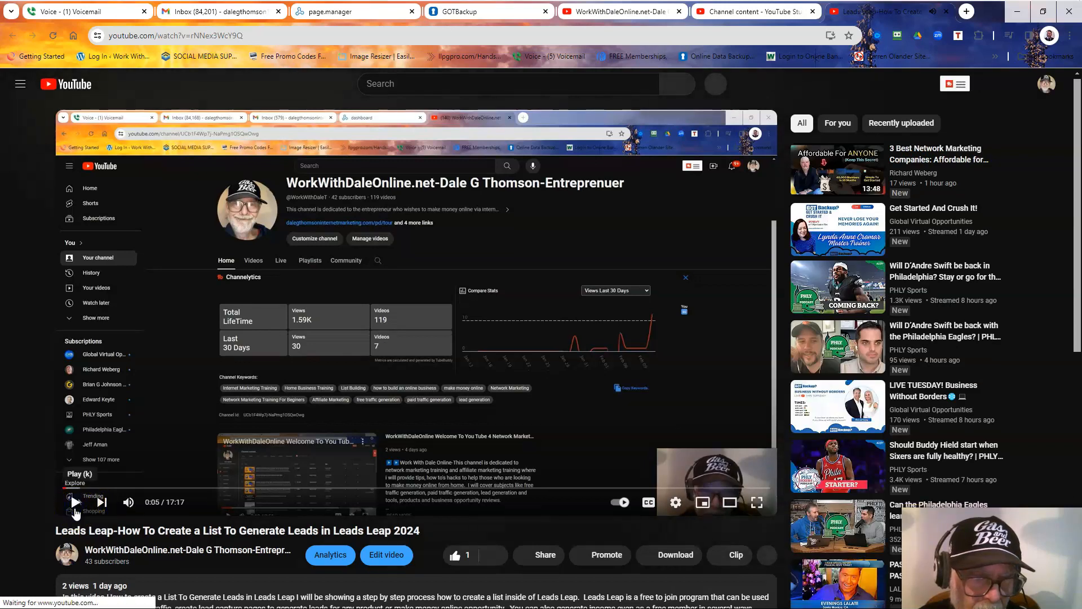
- Expand the video's description and examine its text and the link for joining Leads Leap
scroll(76, 510, "down", 1)
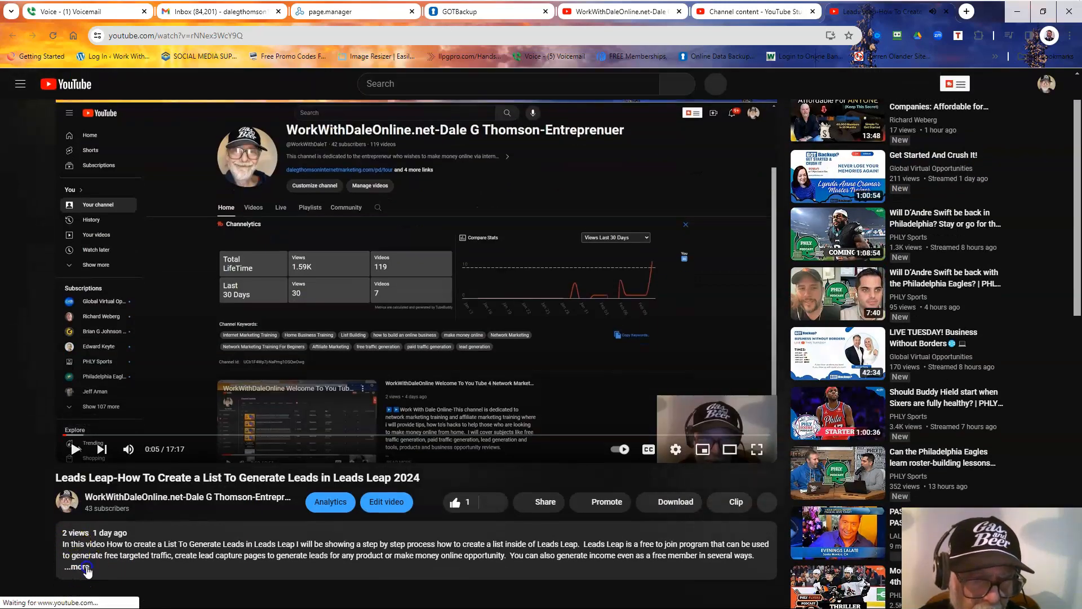
left_click(116, 563)
scroll(116, 563, "down", 1)
scroll(163, 564, "down", 2)
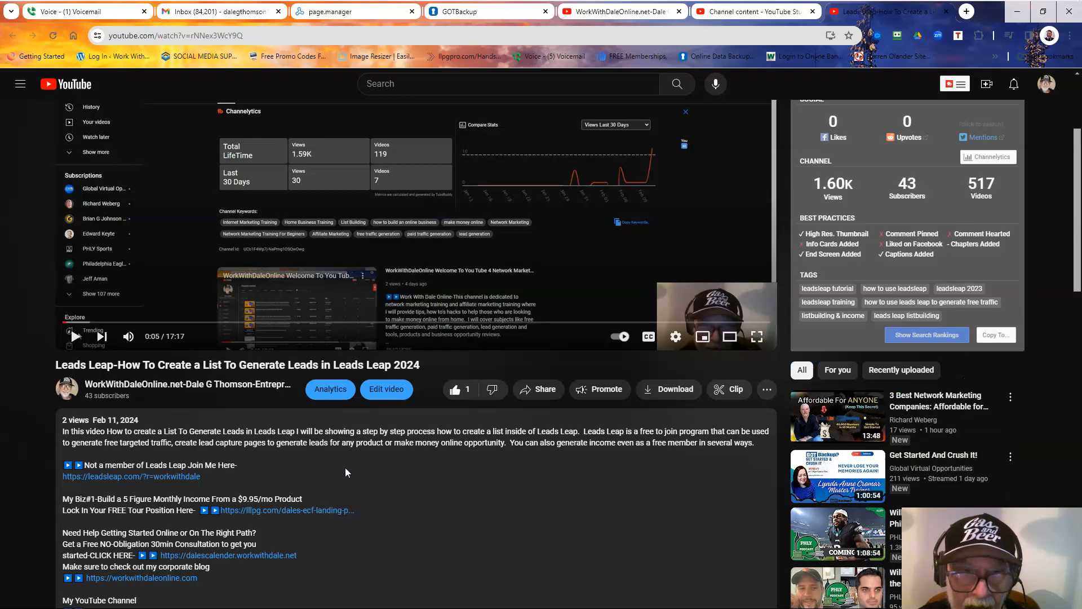
left_click(357, 479)
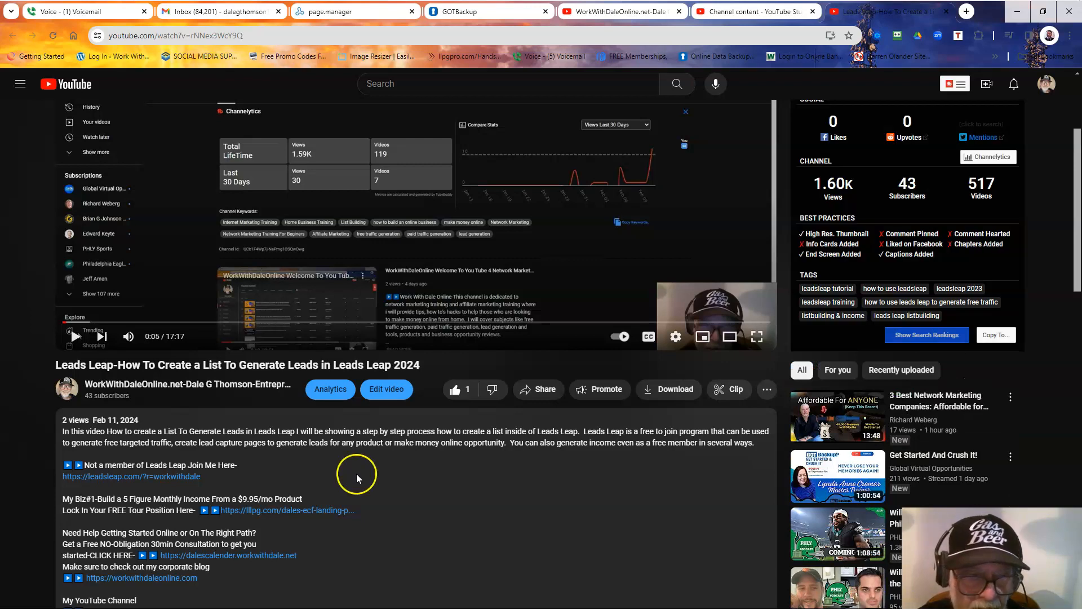
scroll(356, 479, "down", 1)
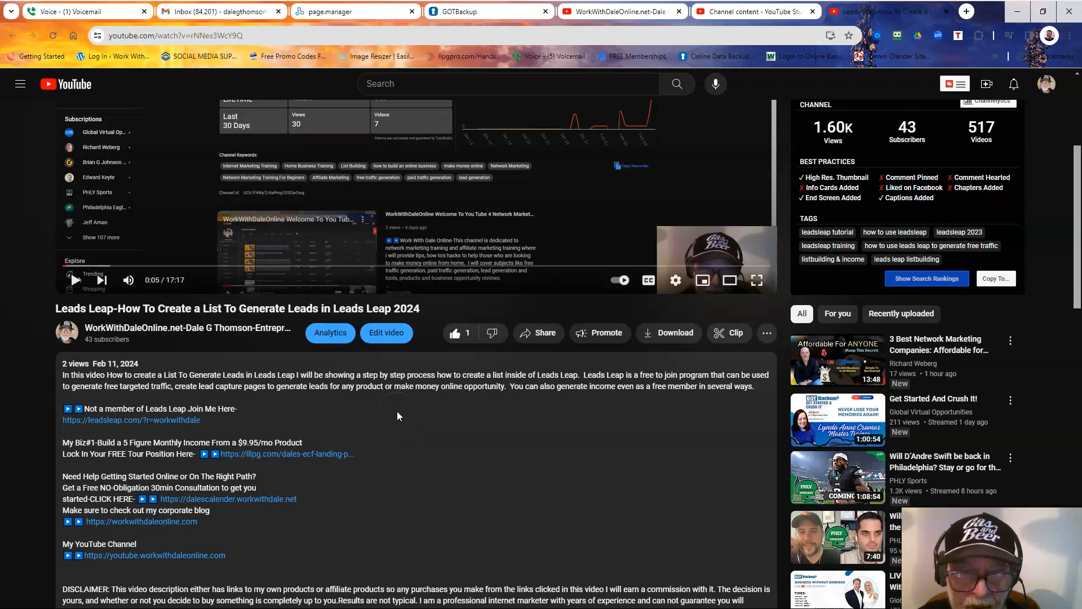
scroll(483, 471, "up", 4)
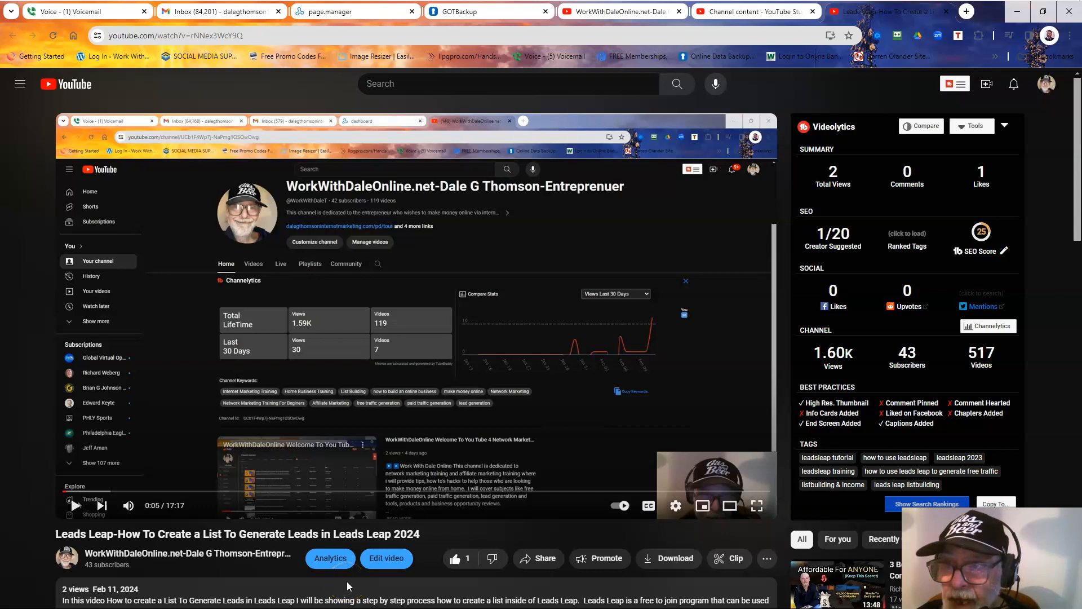
scroll(346, 586, "down", 1)
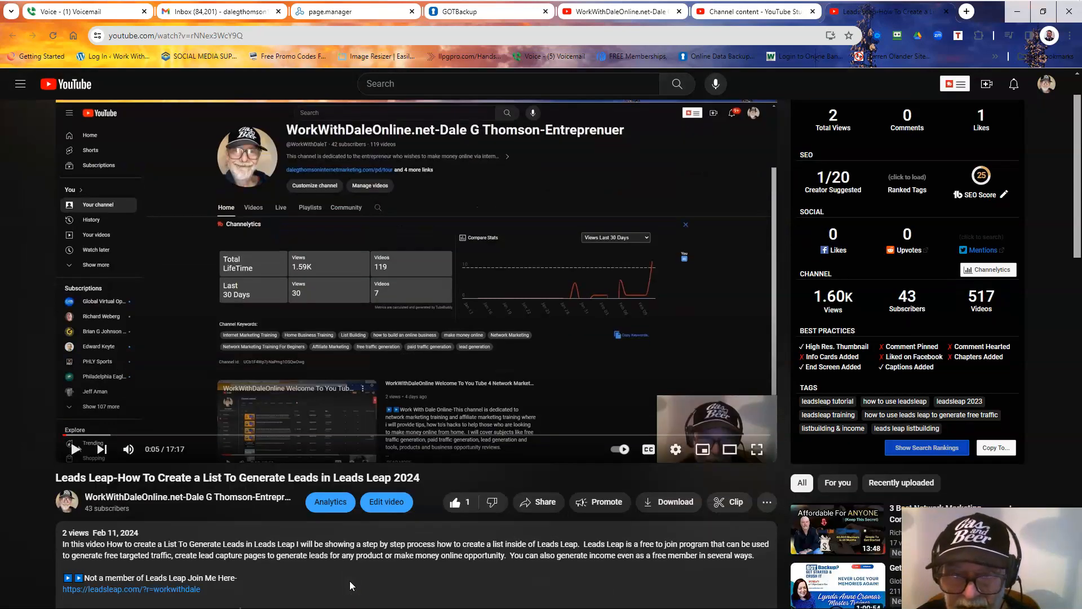